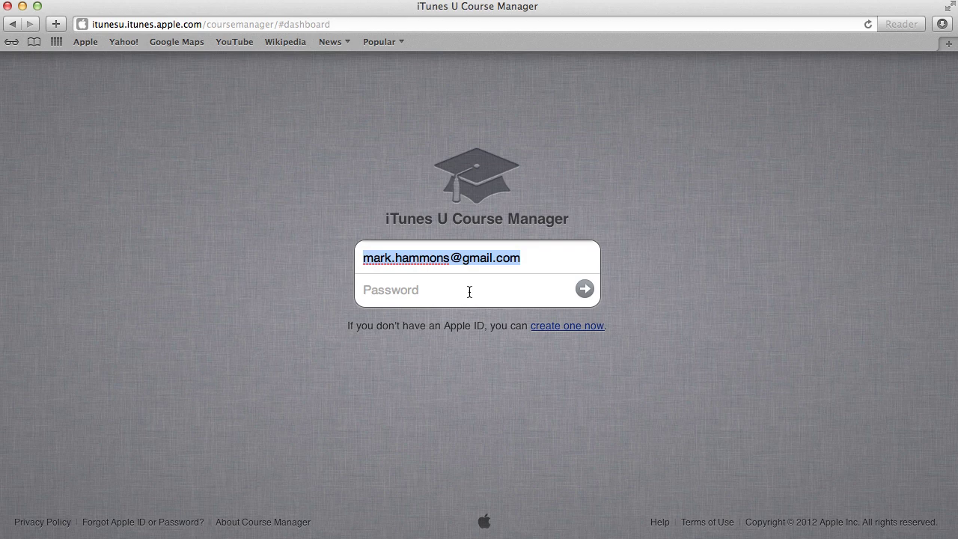
Sign in to iTunes U Course Manager with the Apple ID password.
{"action": "left_click", "coordinate": [470, 289]}
{"action": "type", "text": "••••••••"}
{"action": "left_click", "coordinate": [584, 290]}
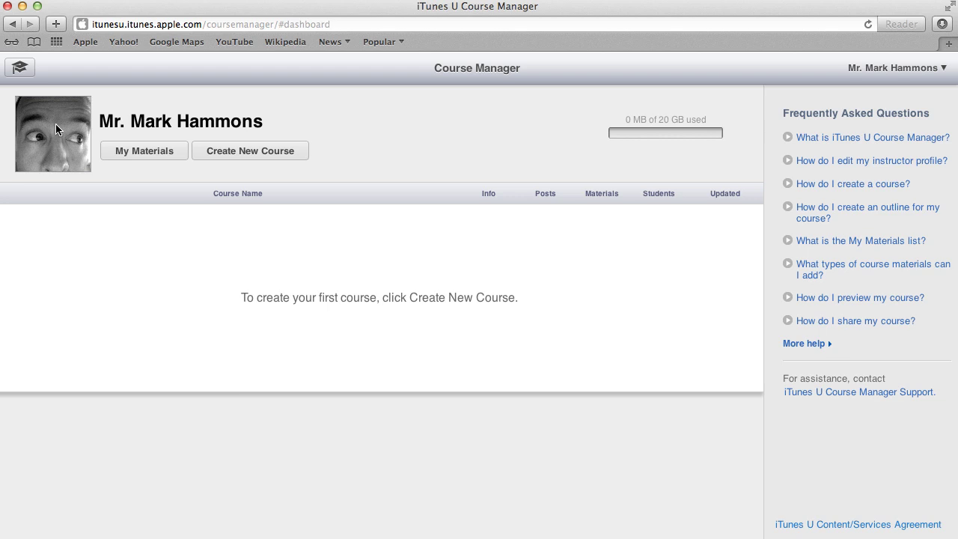
Start a new '<instructor name> - iPad Apps' course with a matching short name and department Instructional Technology Services.
{"action": "left_click", "coordinate": [278, 152]}
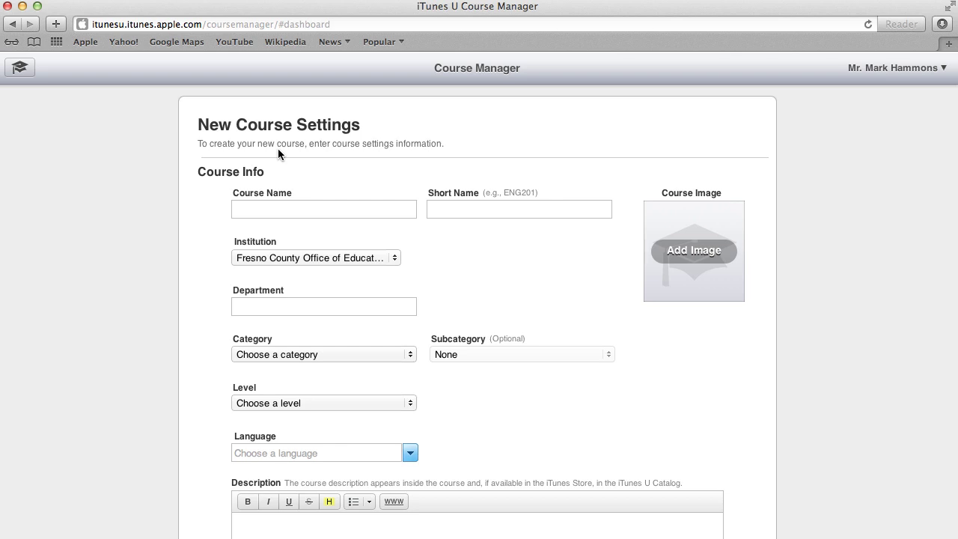
{"action": "type", "text": "Mark Hammons"}
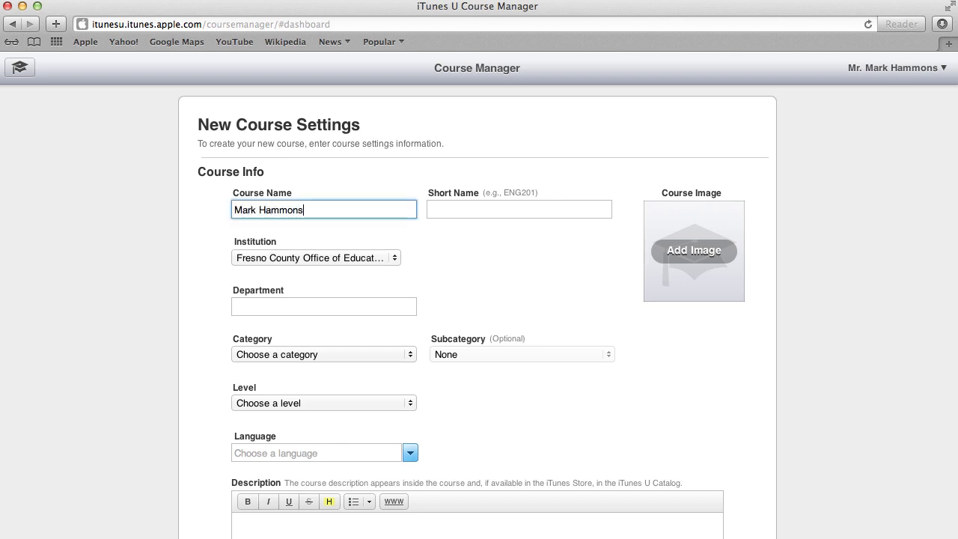
{"action": "type", "text": " - iPad Apps"}
{"action": "left_click", "coordinate": [430, 210]}
{"action": "type", "text": "Hammons"}
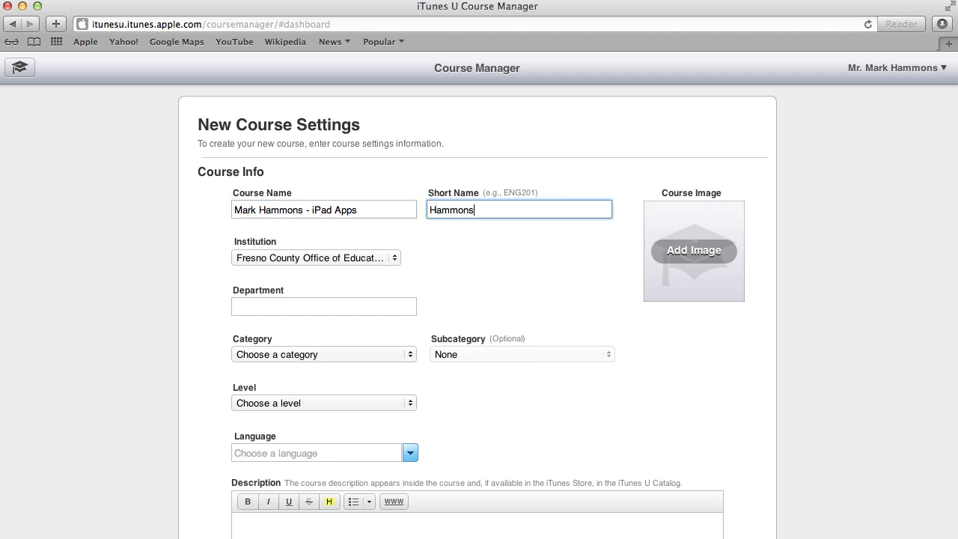
{"action": "type", "text": "-apps"}
{"action": "left_click", "coordinate": [259, 307]}
{"action": "type", "text": "Instructional Techno"}
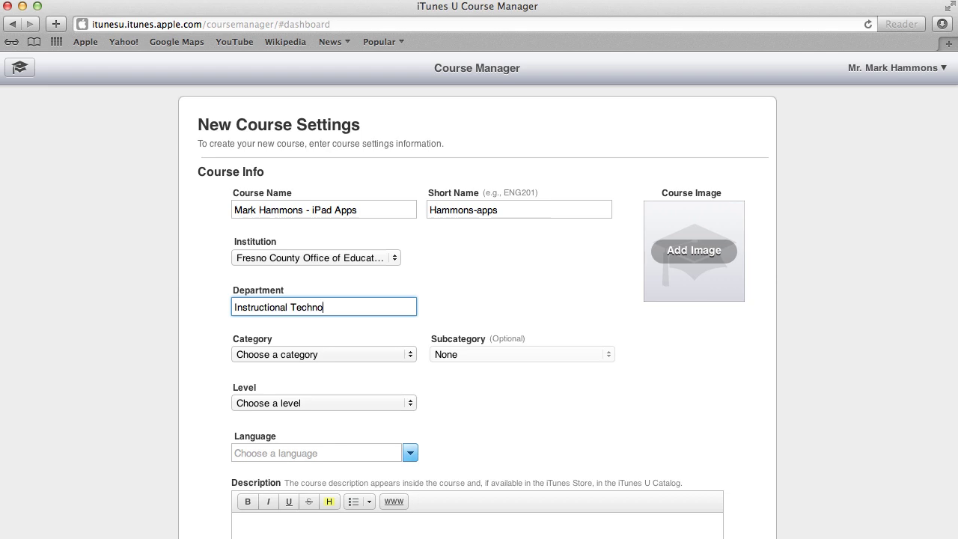
{"action": "type", "text": "logy Services"}
Set category Teaching & Learning, subcategory Educational Leadership, level High School, and language English.
{"action": "left_click", "coordinate": [282, 352]}
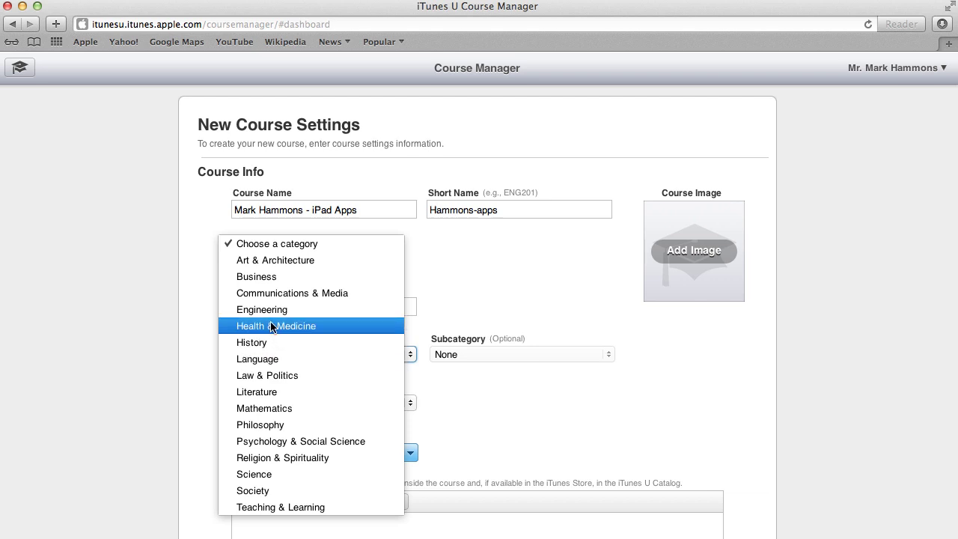
{"action": "left_click", "coordinate": [292, 507]}
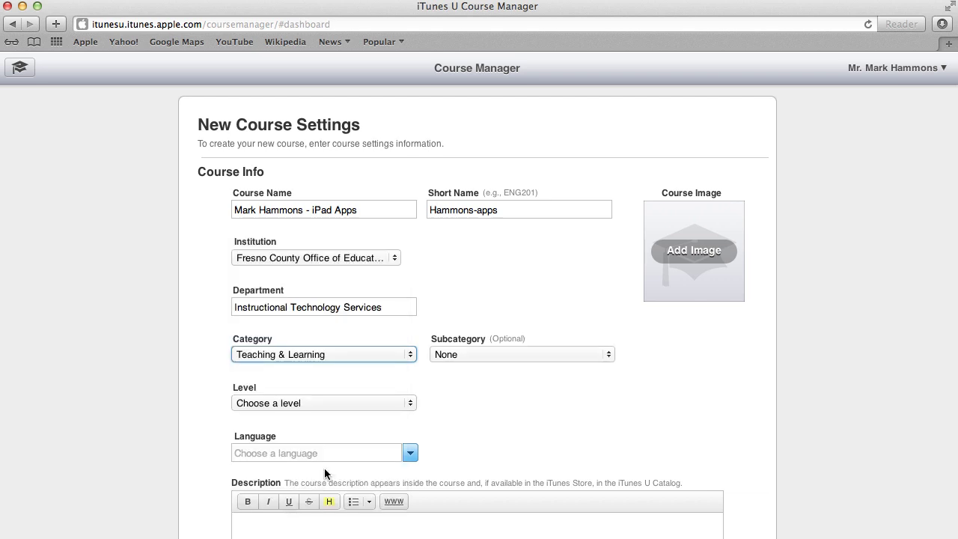
{"action": "left_click", "coordinate": [463, 354]}
{"action": "left_click", "coordinate": [466, 386]}
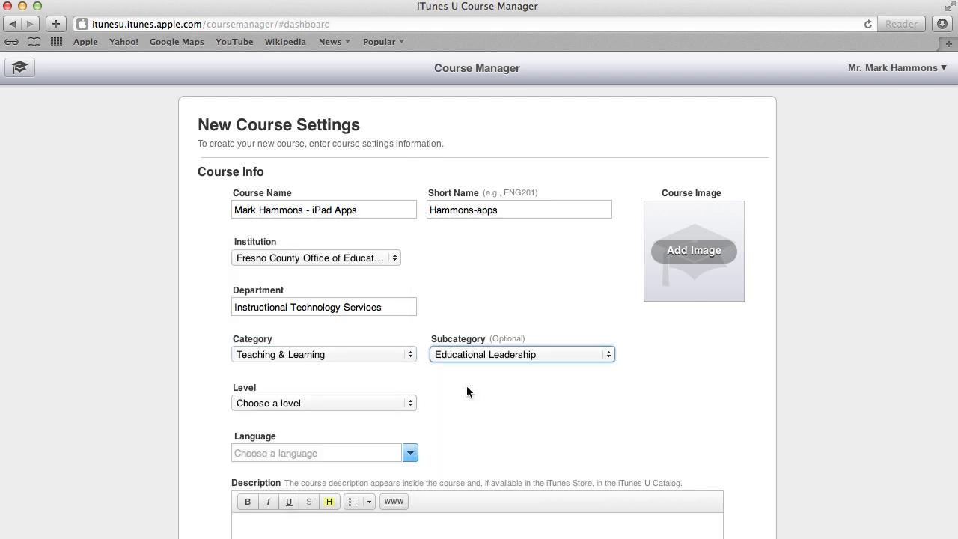
{"action": "left_click", "coordinate": [332, 406]}
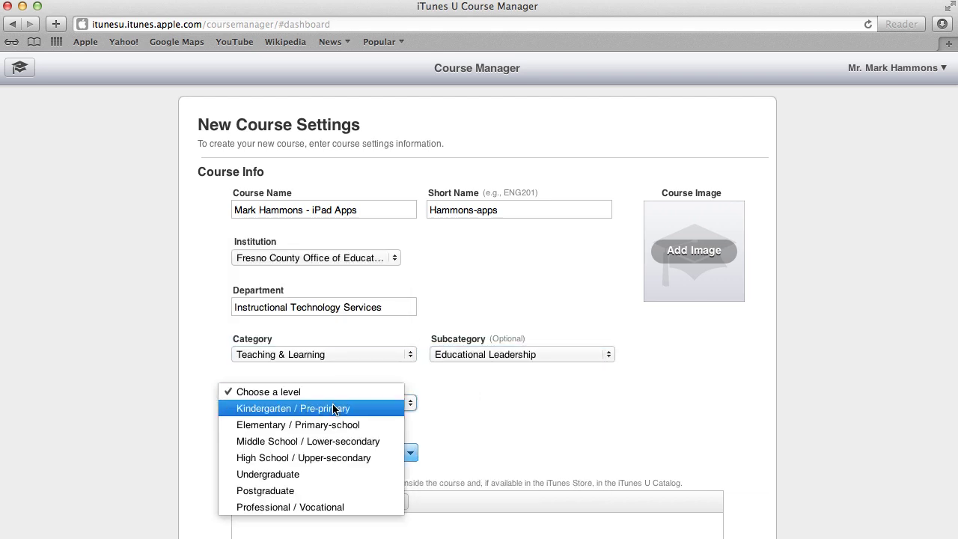
{"action": "left_click", "coordinate": [310, 457]}
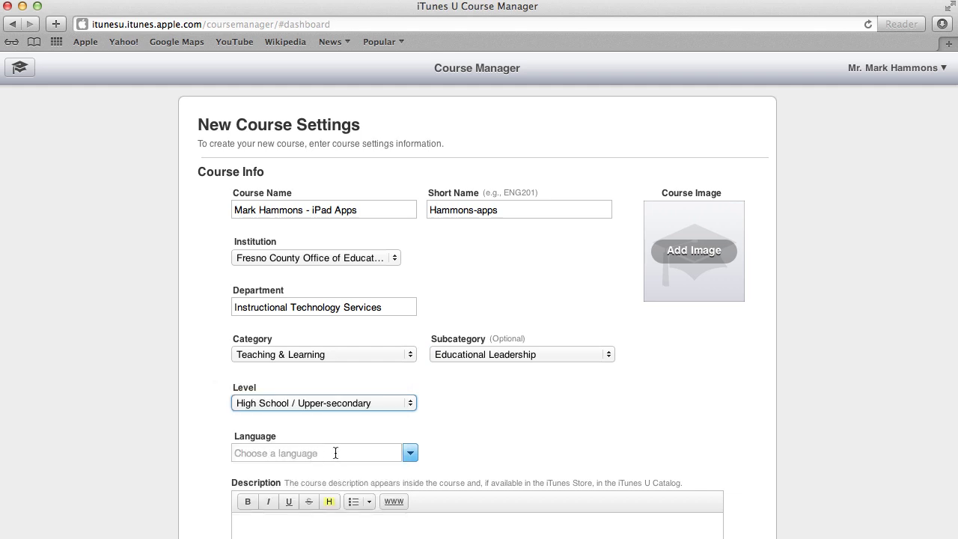
{"action": "left_click", "coordinate": [369, 453]}
{"action": "type", "text": "e"}
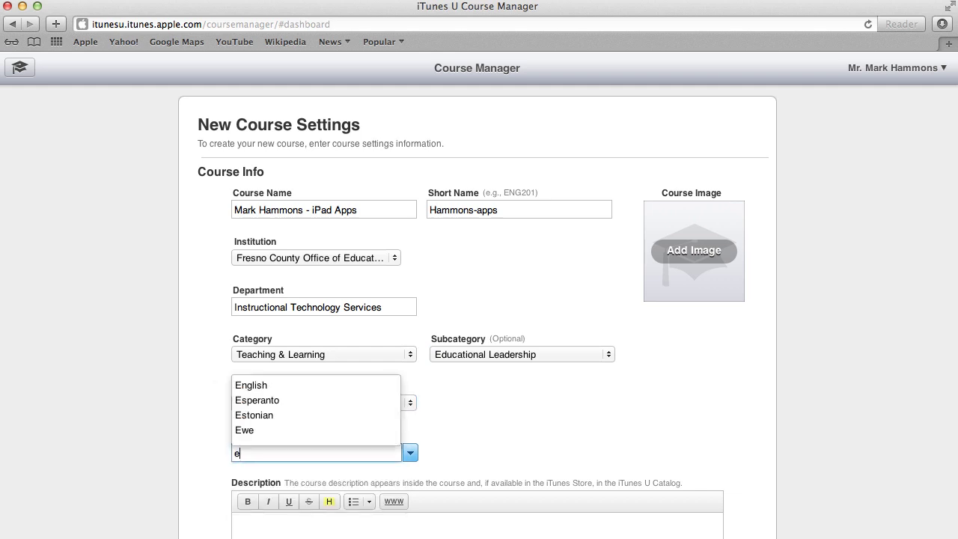
{"action": "left_click", "coordinate": [257, 386]}
Write the course description about showcasing beneficial apps for teaching and learning.
{"action": "scroll", "coordinate": [566, 443], "scroll_direction": "down", "scroll_amount": 5}
{"action": "scroll", "coordinate": [567, 445], "scroll_direction": "down", "scroll_amount": 2}
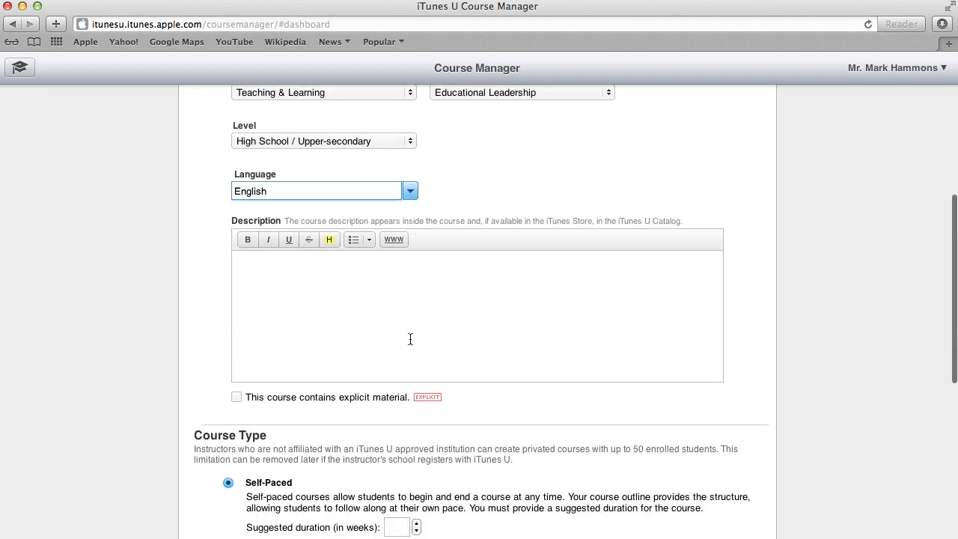
{"action": "left_click", "coordinate": [402, 331]}
{"action": "type", "text": "This is a course for showcasing"}
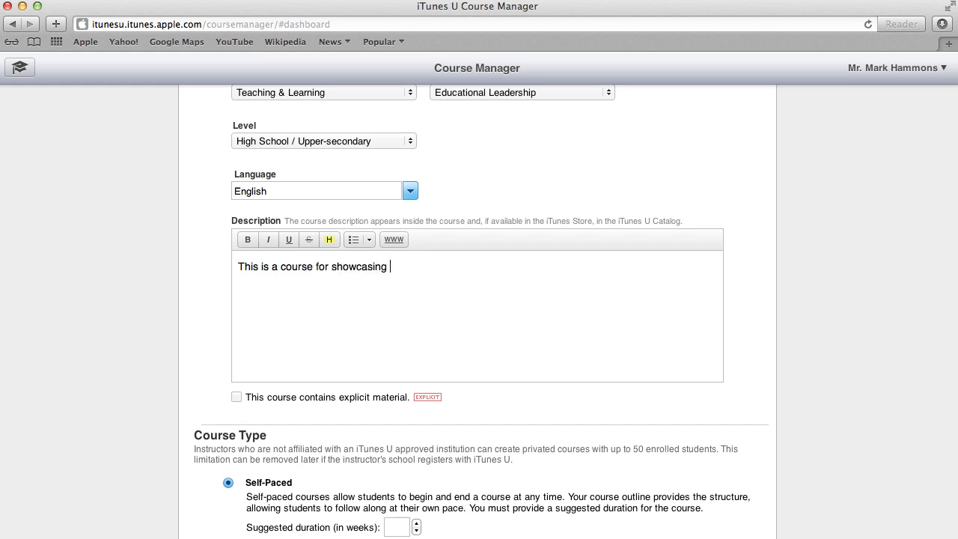
{"action": "type", "text": " some beneficial apps for "}
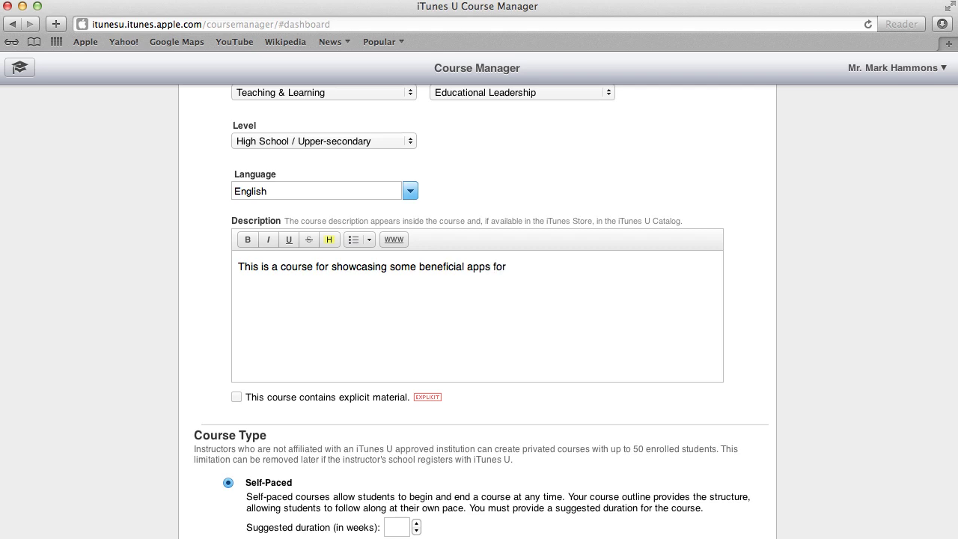
{"action": "type", "text": "teaching and le"}
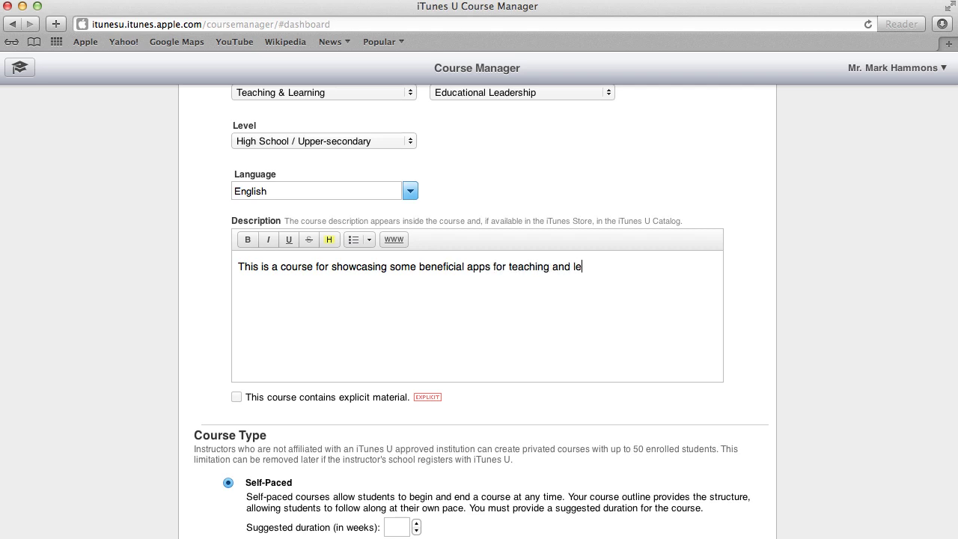
{"action": "type", "text": "arning with the iP"}
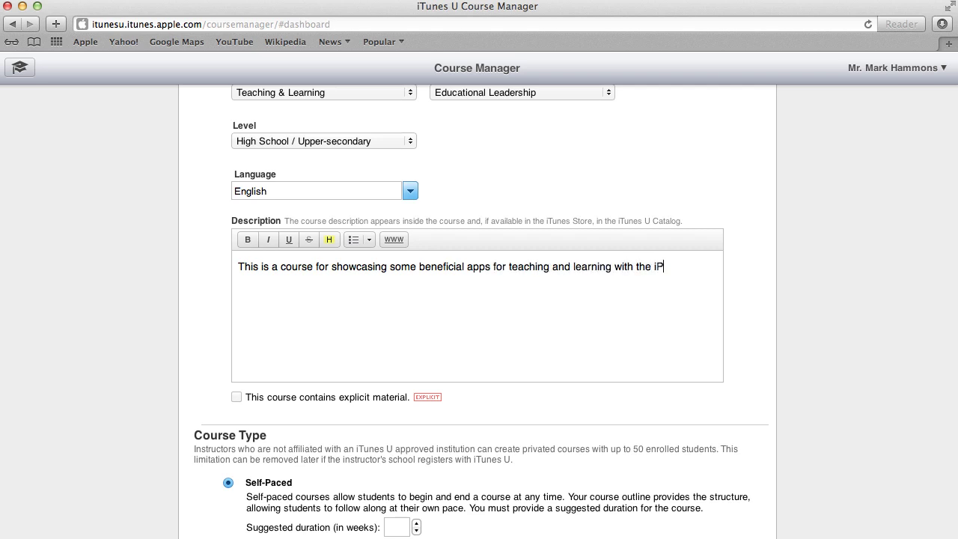
{"action": "type", "text": "ad."}
Choose the Attribution licence for the course.
{"action": "scroll", "coordinate": [315, 378], "scroll_direction": "down", "scroll_amount": 5}
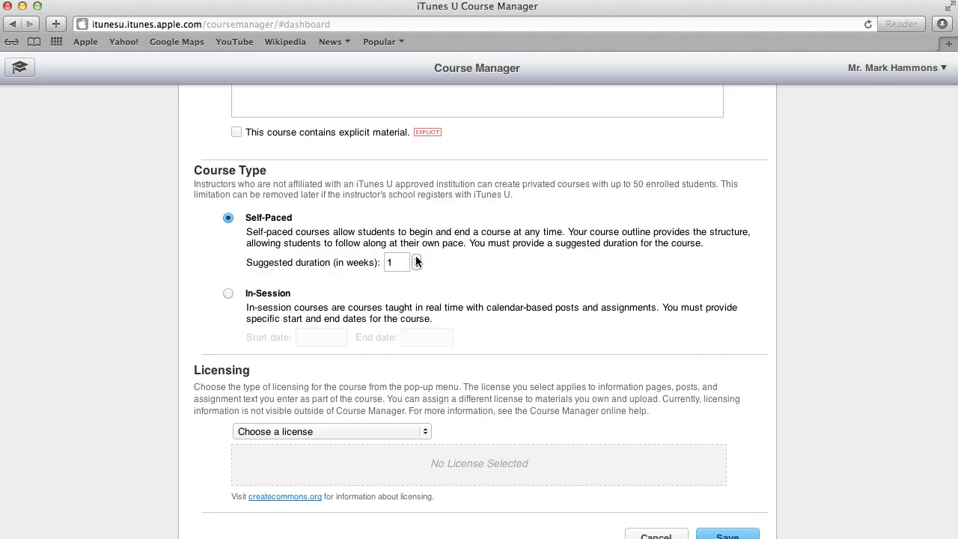
{"action": "left_click", "coordinate": [371, 429]}
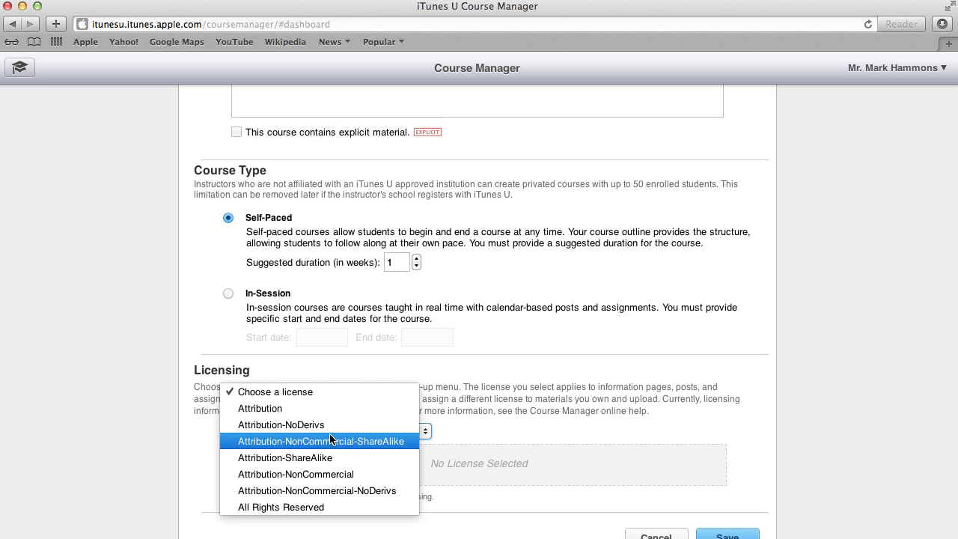
{"action": "left_click", "coordinate": [292, 414]}
{"action": "scroll", "coordinate": [564, 378], "scroll_direction": "up", "scroll_amount": 5}
Upload iTunes_U_Course.png as the course cover image and accept it.
{"action": "left_click", "coordinate": [669, 250]}
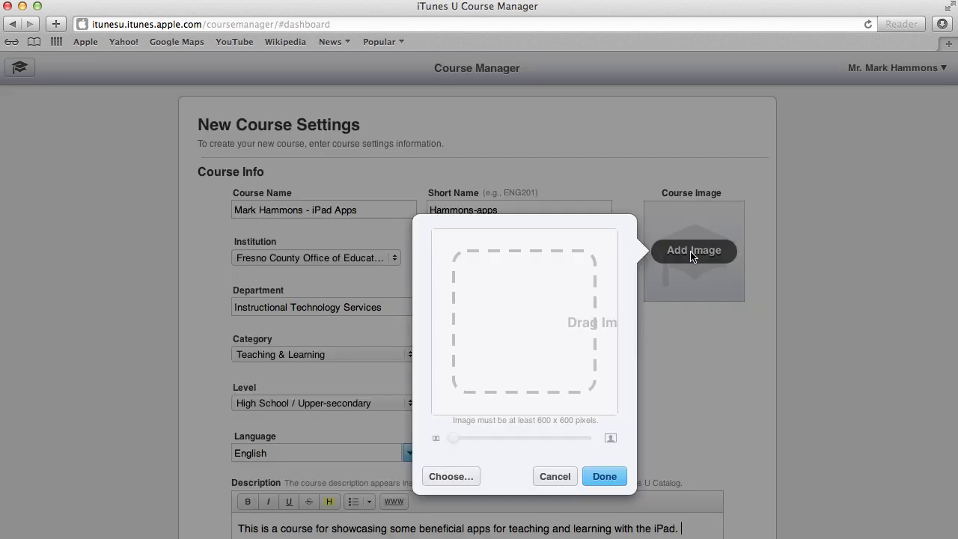
{"action": "left_click_drag", "start_coordinate": [871, 188], "coordinate": [546, 330]}
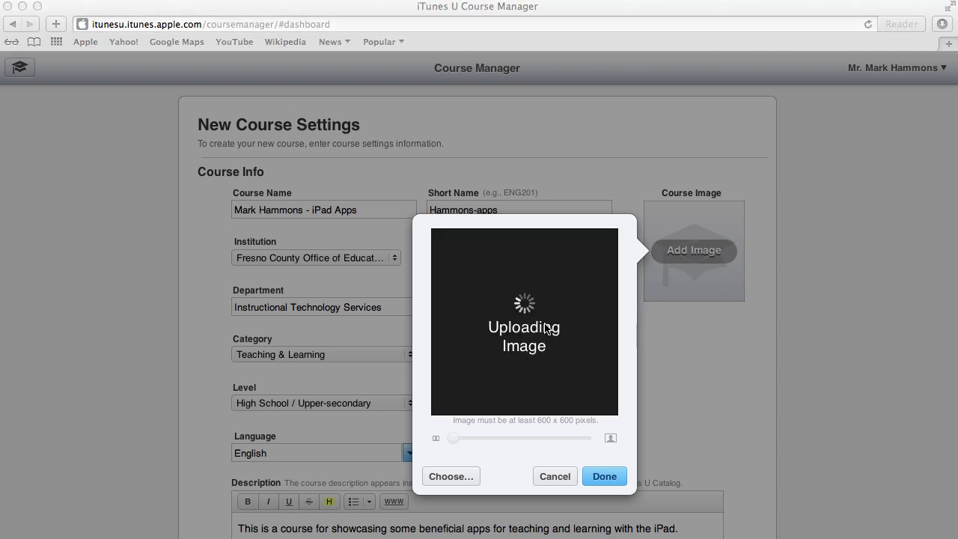
{"action": "left_click", "coordinate": [604, 476]}
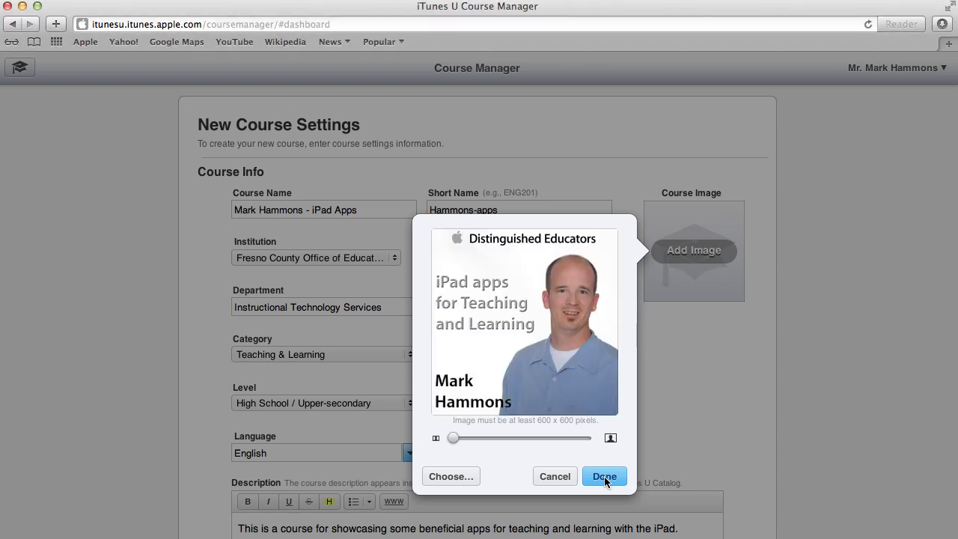
{"action": "left_click", "coordinate": [604, 476]}
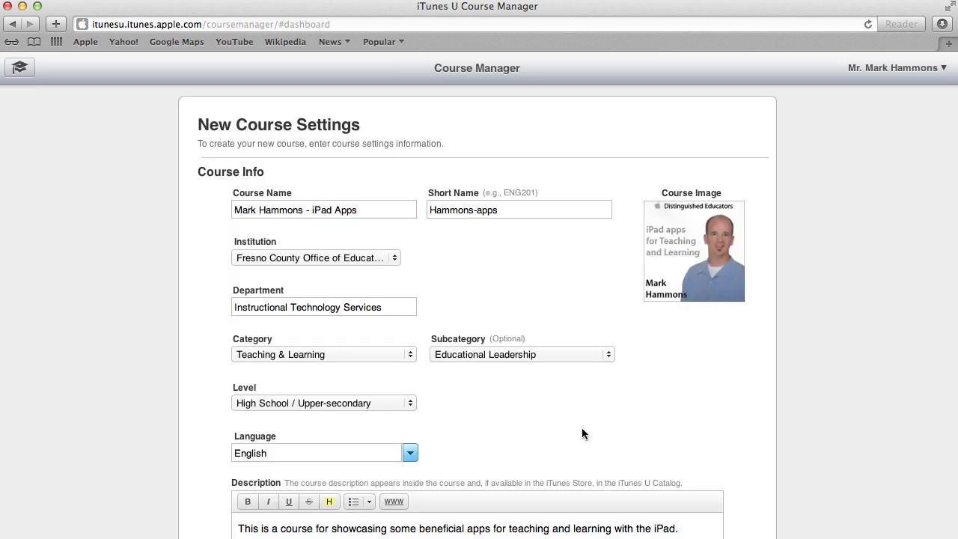
{"action": "scroll", "coordinate": [577, 420], "scroll_direction": "down", "scroll_amount": 10}
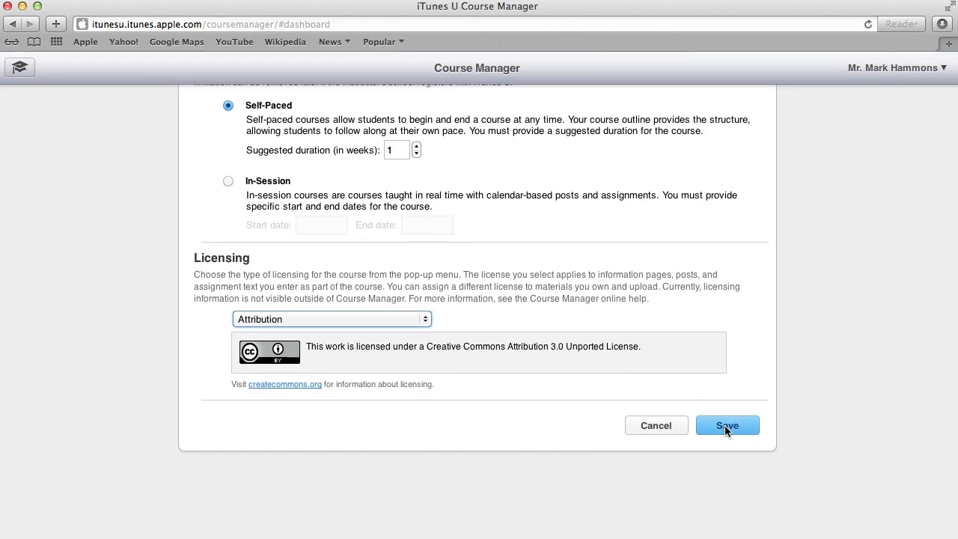
Save the course settings and open the new iPad Apps course from the dashboard.
{"action": "left_click", "coordinate": [725, 425]}
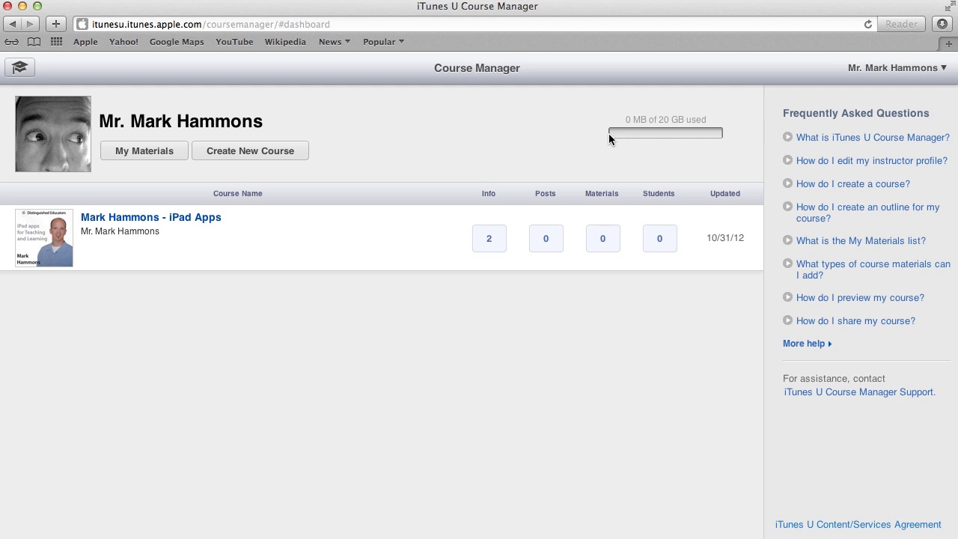
{"action": "mouse_move", "coordinate": [231, 219]}
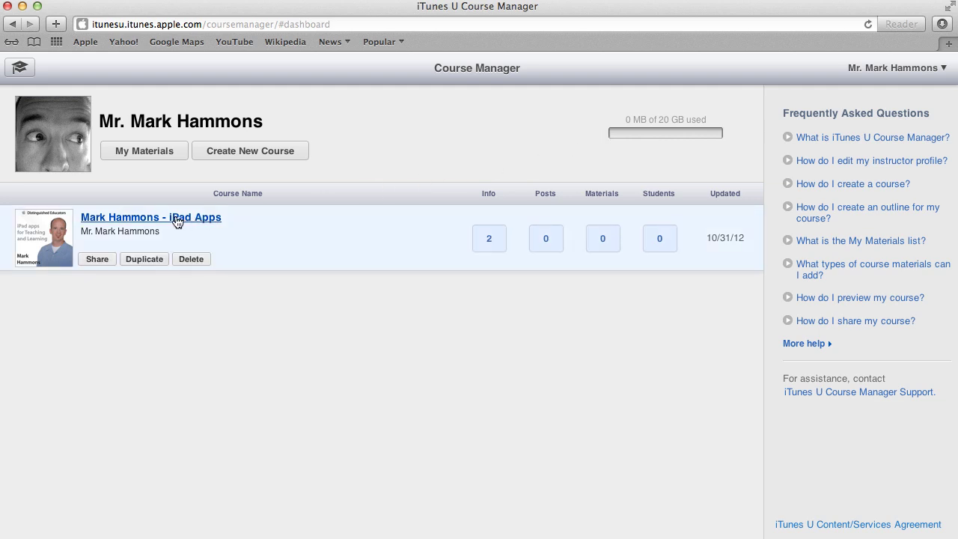
{"action": "left_click", "coordinate": [121, 221]}
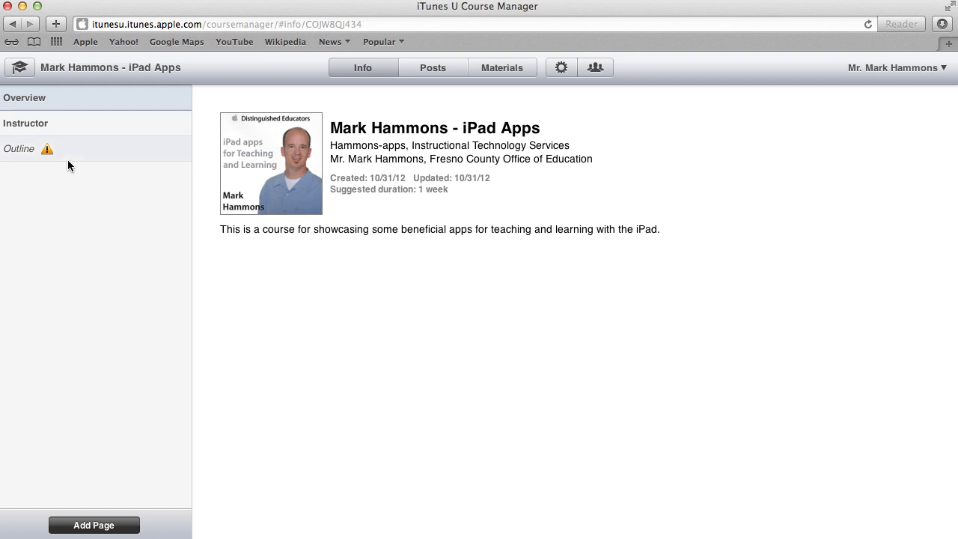
Begin the course outline with topics English apps, History apps and Science apps.
{"action": "left_click", "coordinate": [38, 152]}
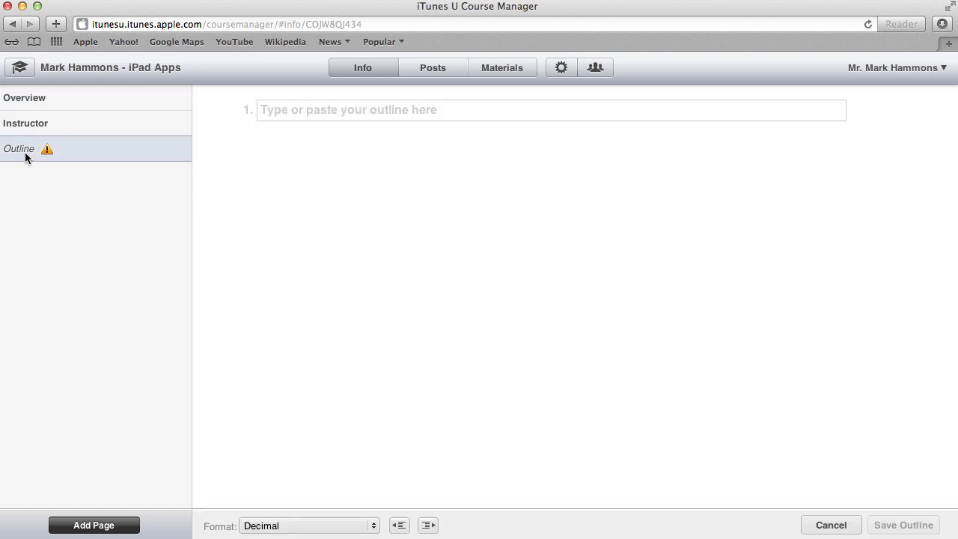
{"action": "left_click", "coordinate": [300, 112]}
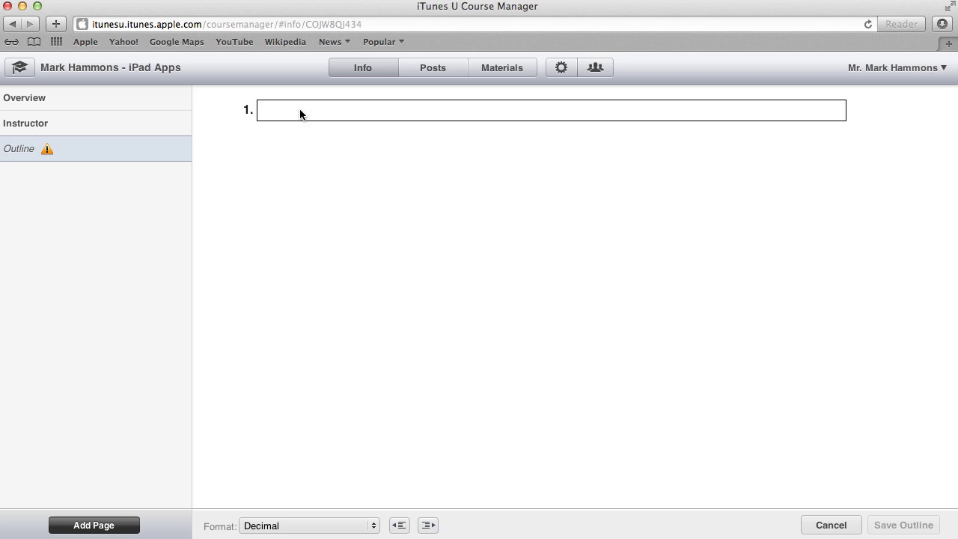
{"action": "type", "text": "English apps"}
{"action": "key", "text": "Return"}
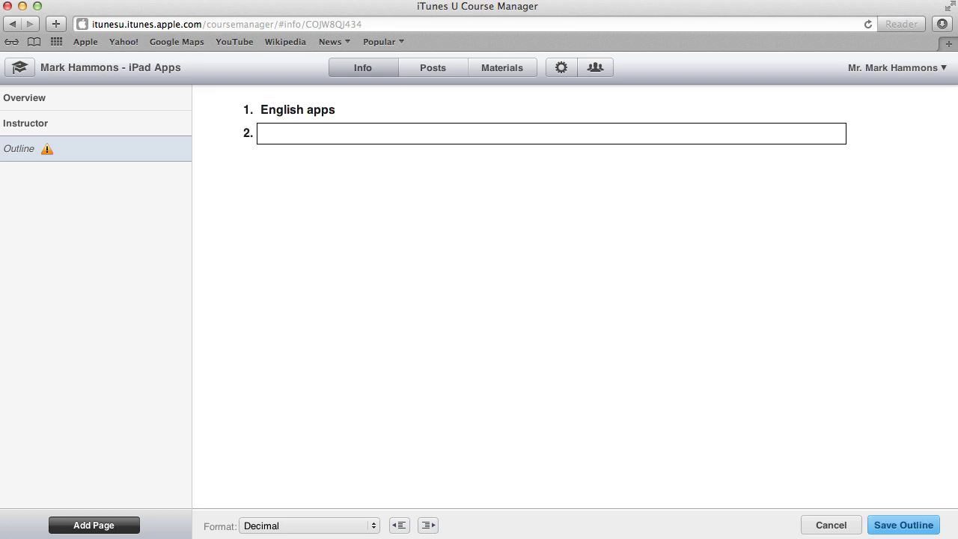
{"action": "type", "text": "History apps"}
{"action": "key", "text": "Return"}
{"action": "type", "text": "Science App"}
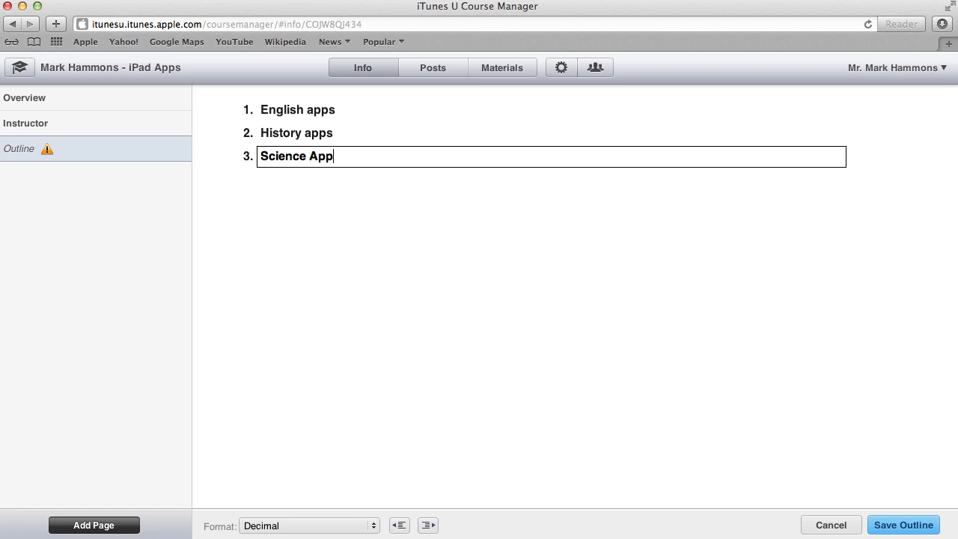
{"action": "key", "text": "BackSpace"}
{"action": "key", "text": "BackSpace"}
{"action": "key", "text": "BackSpace"}
{"action": "type", "text": "app"}
{"action": "key", "text": "Return"}
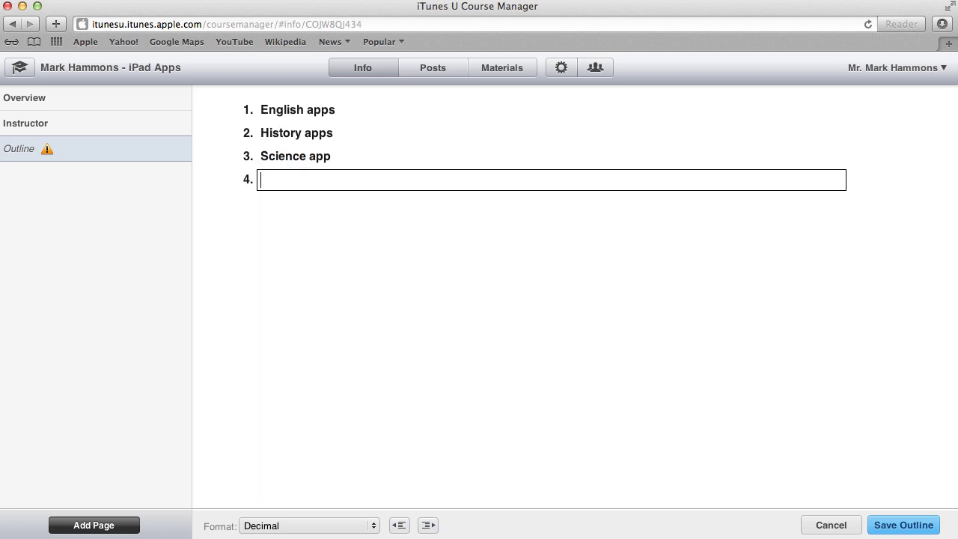
Add Mathematics apps, Visual & Performing Arts apps and Technology apps topics, then save the outline.
{"action": "left_click", "coordinate": [321, 153]}
{"action": "type", "text": "s"}
{"action": "left_click", "coordinate": [312, 182]}
{"action": "type", "text": "Mathematics apps"}
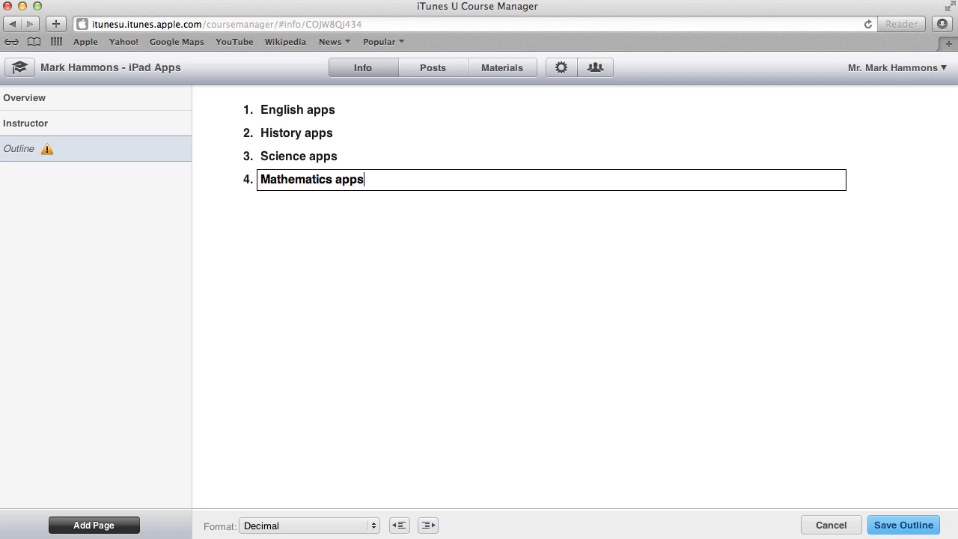
{"action": "key", "text": "Return"}
{"action": "type", "text": "Visuals"}
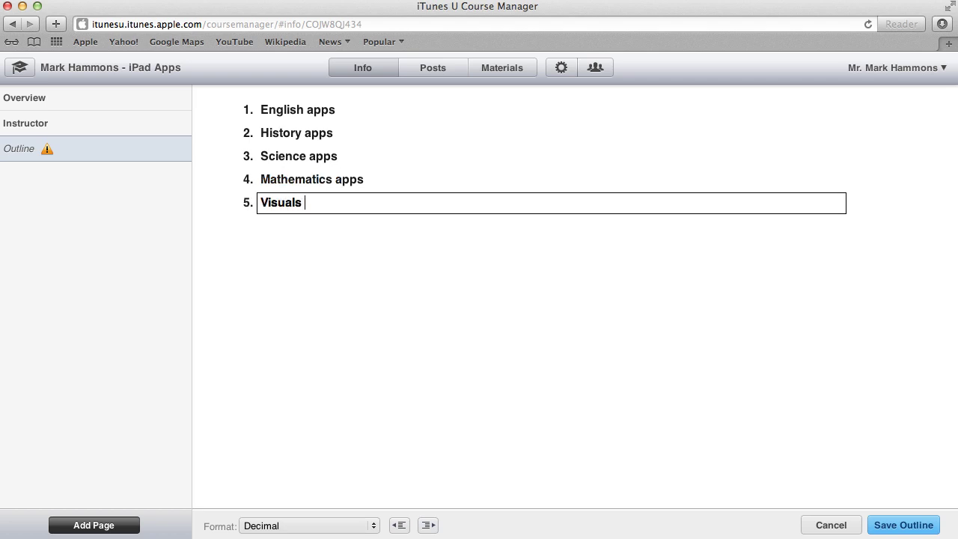
{"action": "key", "text": "BackSpace"}
{"action": "type", "text": "& Performing"}
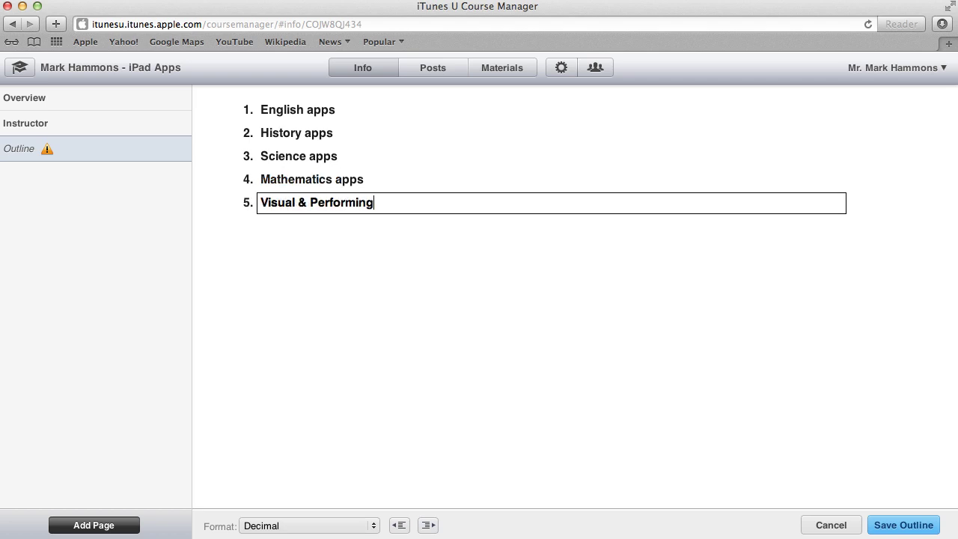
{"action": "type", "text": " Arts apps"}
{"action": "key", "text": "Return"}
{"action": "type", "text": "Technology apps"}
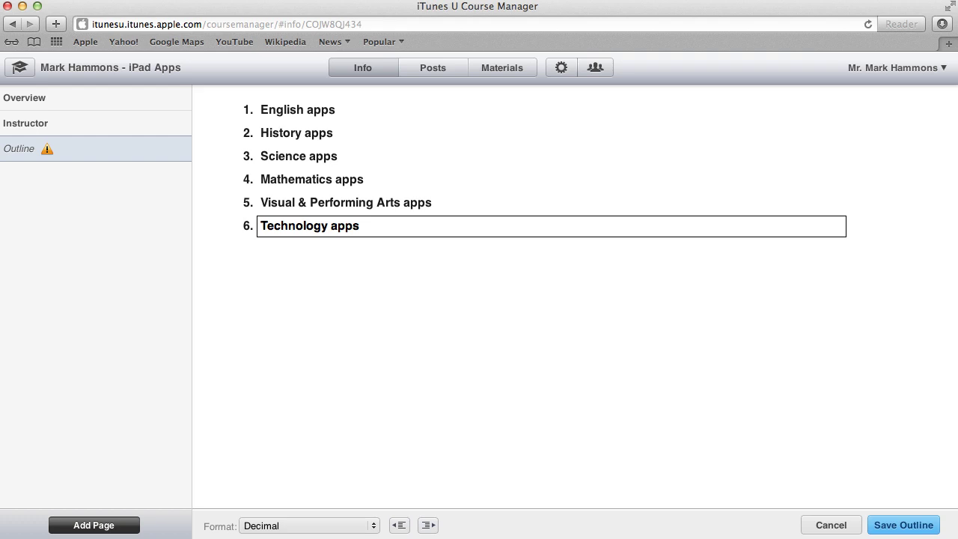
{"action": "key", "text": "Return"}
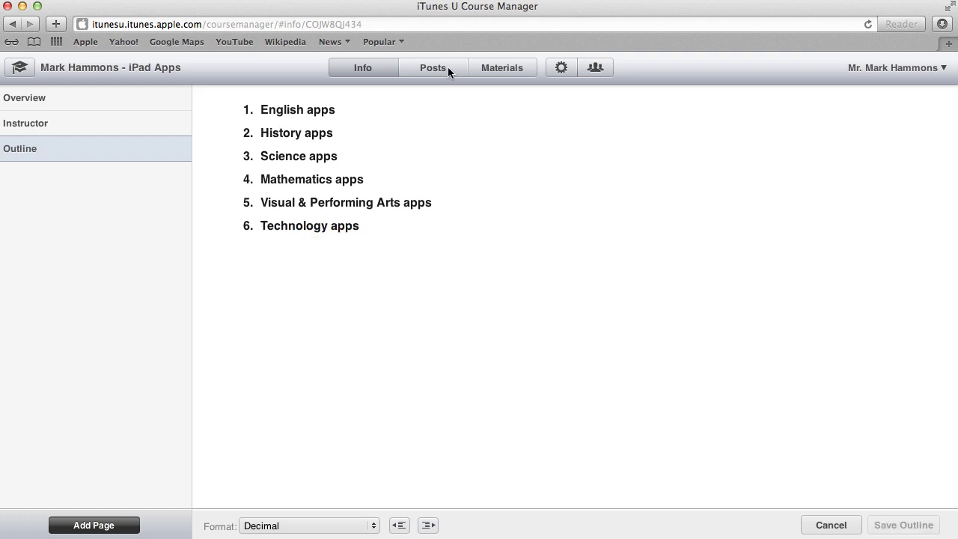
Publish post 'K-3 Science apps' under Science apps with message 'Explanation of apps here!'.
{"action": "left_click", "coordinate": [448, 66]}
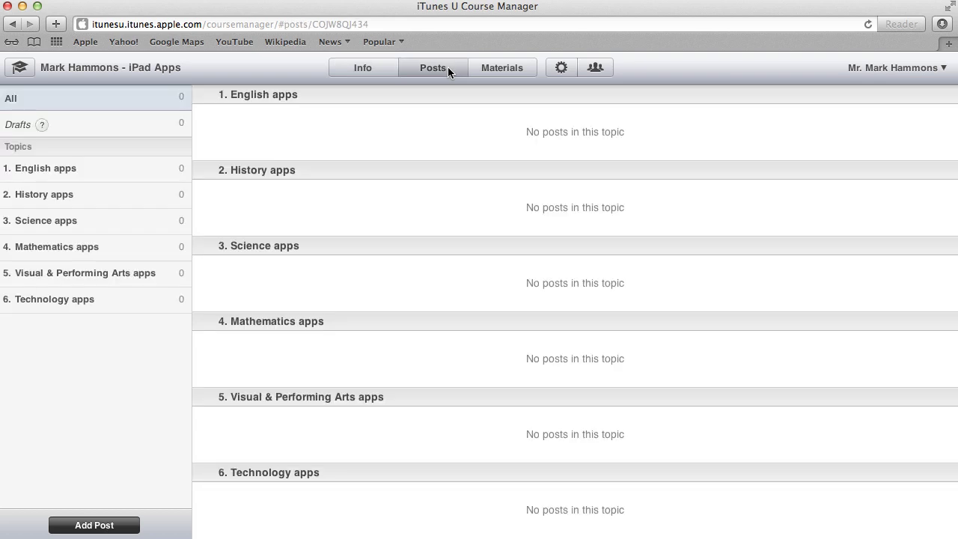
{"action": "left_click", "coordinate": [110, 526]}
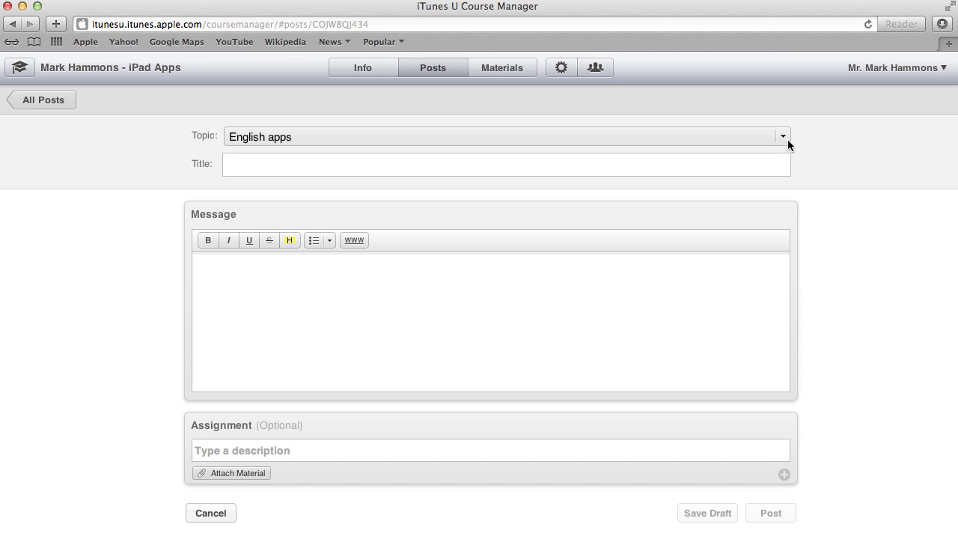
{"action": "left_click", "coordinate": [783, 136]}
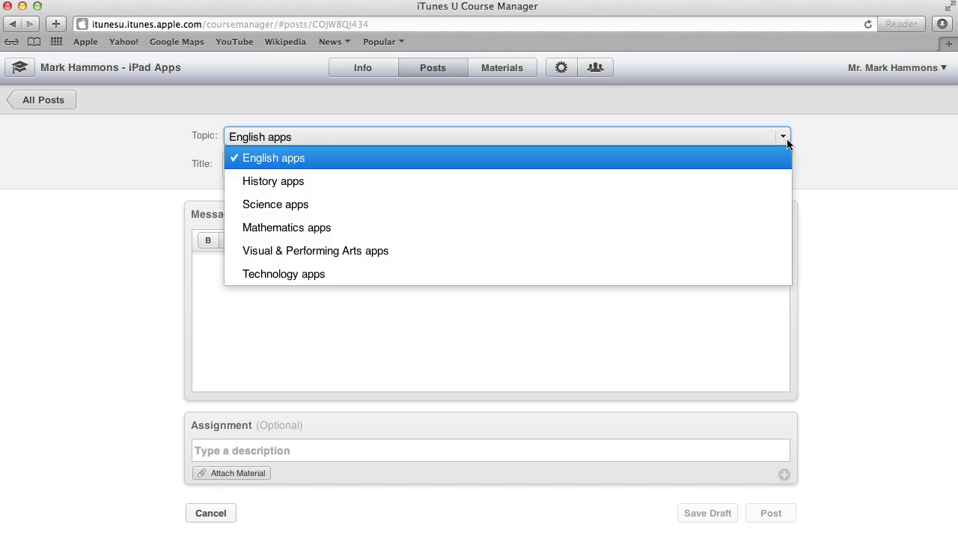
{"action": "left_click", "coordinate": [677, 204]}
{"action": "left_click", "coordinate": [284, 167]}
{"action": "type", "text": "K-3 sci"}
{"action": "key", "text": "BackSpace"}
{"action": "key", "text": "BackSpace"}
{"action": "key", "text": "BackSpace"}
{"action": "type", "text": "Science apps"}
{"action": "left_click", "coordinate": [199, 267]}
{"action": "type", "text": "Explanation of apps here!"}
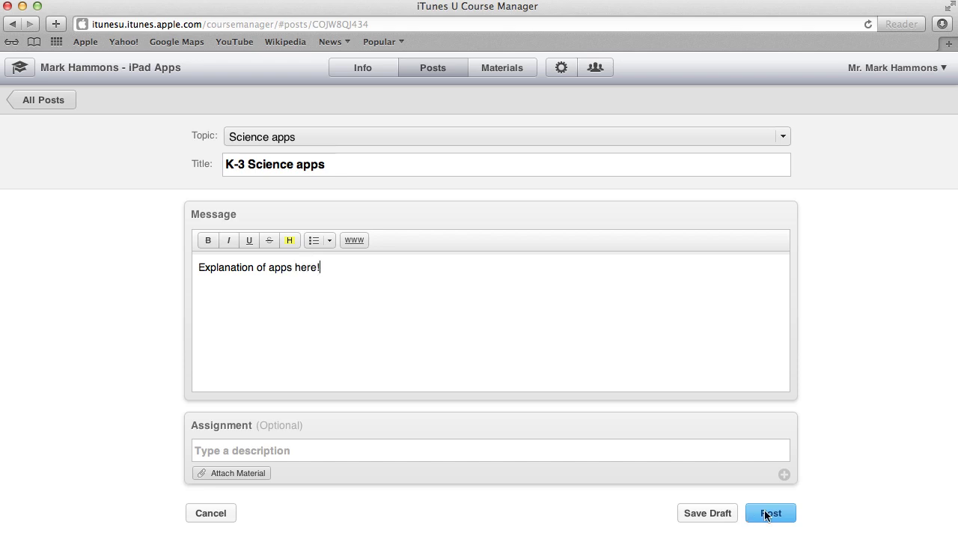
{"action": "left_click", "coordinate": [769, 513]}
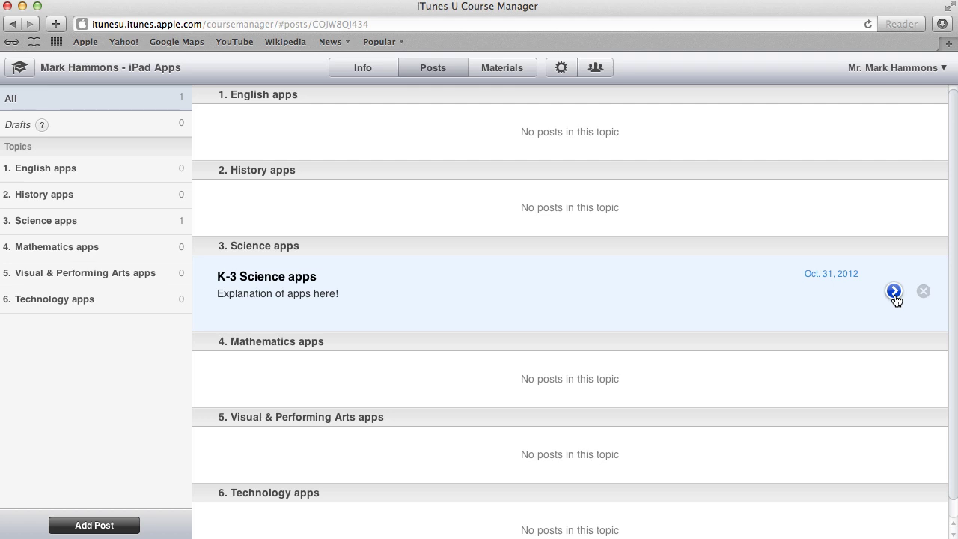
Switch to the course's Materials page.
{"action": "left_click", "coordinate": [517, 69]}
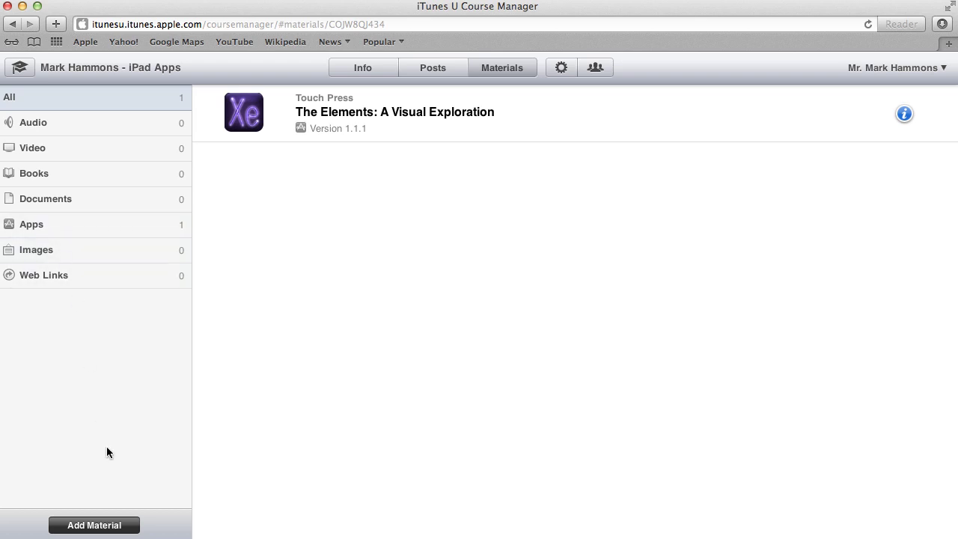
Add the Bobo Explores Light app to the materials from its pasted iTunes Store link.
{"action": "left_click", "coordinate": [108, 525]}
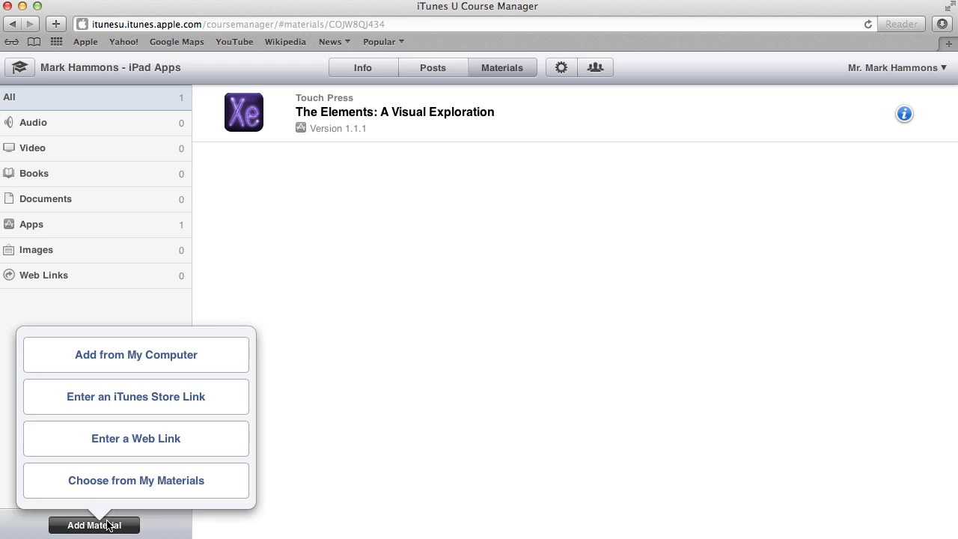
{"action": "left_click", "coordinate": [229, 396]}
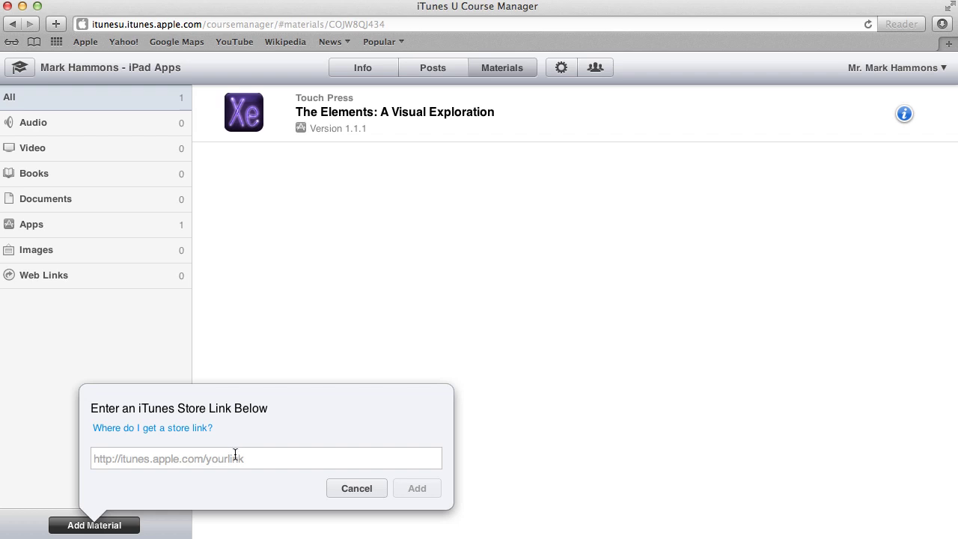
{"action": "left_click", "coordinate": [198, 428]}
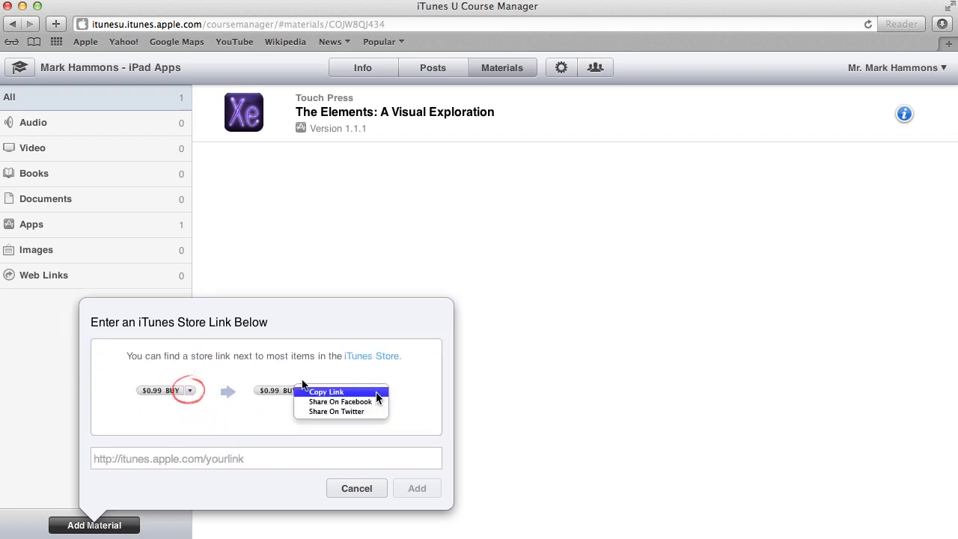
{"action": "left_click", "coordinate": [218, 460]}
{"action": "type", "text": "https://itunes.apple.com/us/app/bobo-explores-light/id463809859?mt=8"}
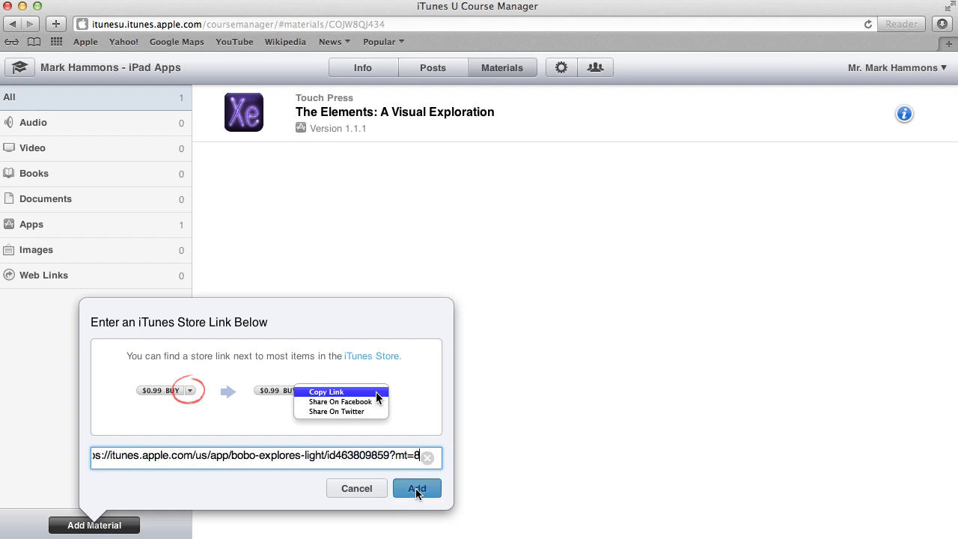
{"action": "left_click", "coordinate": [415, 488]}
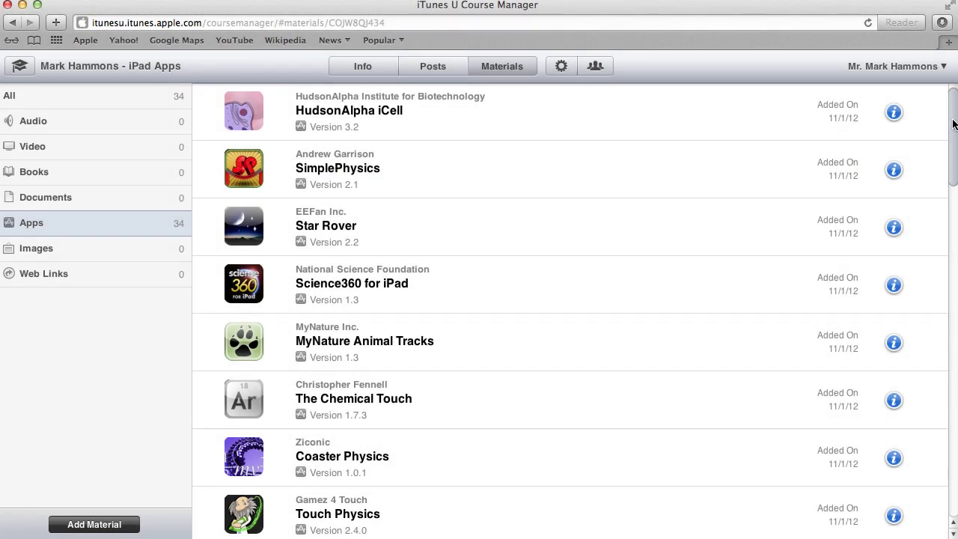
Scroll through the 34 app materials, then return to the course's Posts page.
{"action": "mouse_move", "coordinate": [954, 124]}
{"action": "left_mouse_down"}
{"action": "mouse_move", "coordinate": [956, 215]}
{"action": "mouse_move", "coordinate": [956, 133]}
{"action": "left_mouse_up"}
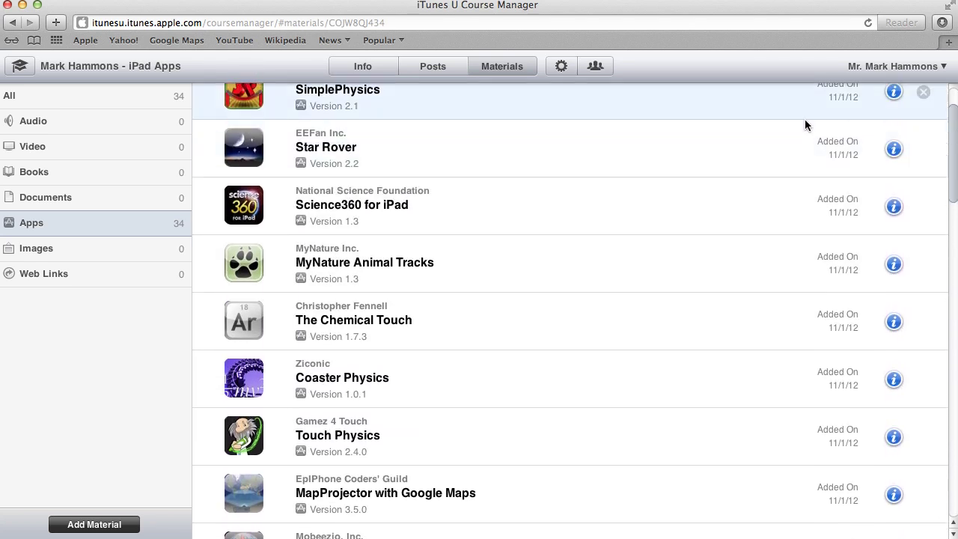
{"action": "left_click", "coordinate": [434, 67]}
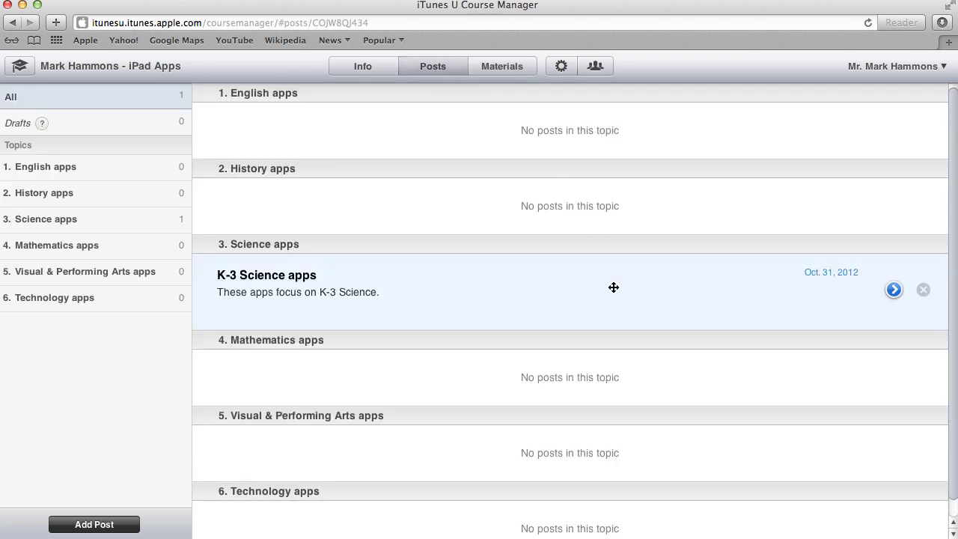
Attach MyNature Animal Tracks from My Materials to the K-3 Science apps assignment, described 'MyNature Animal Tracks'.
{"action": "left_click", "coordinate": [894, 291]}
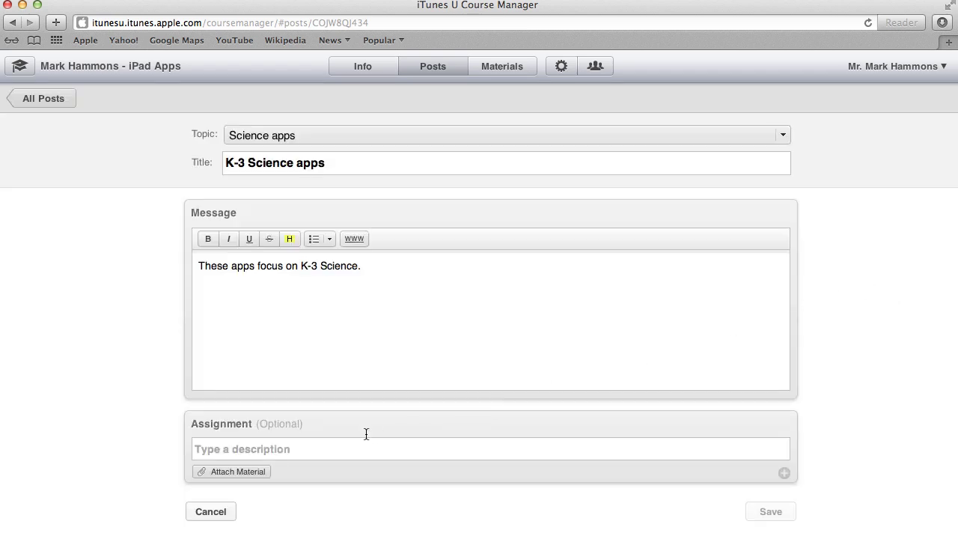
{"action": "left_click", "coordinate": [250, 471]}
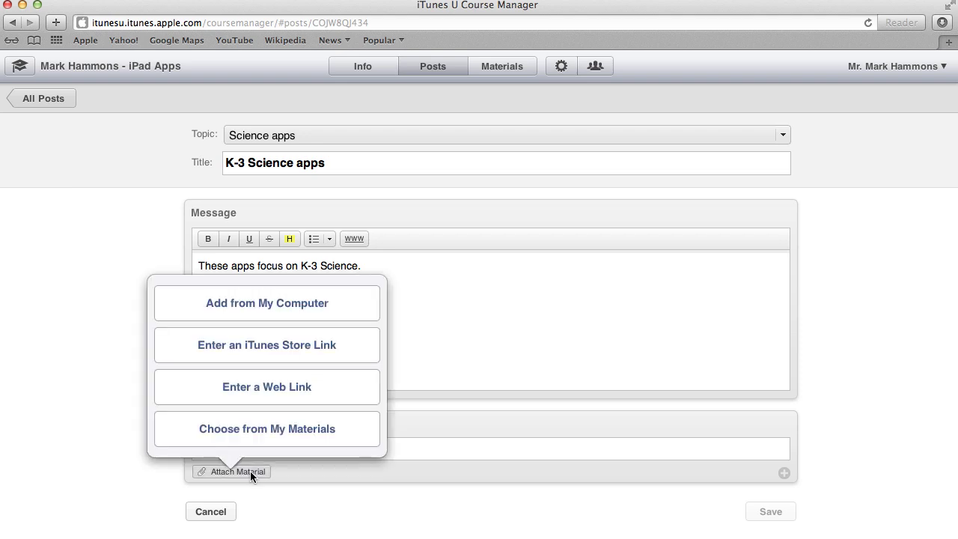
{"action": "left_click", "coordinate": [234, 432]}
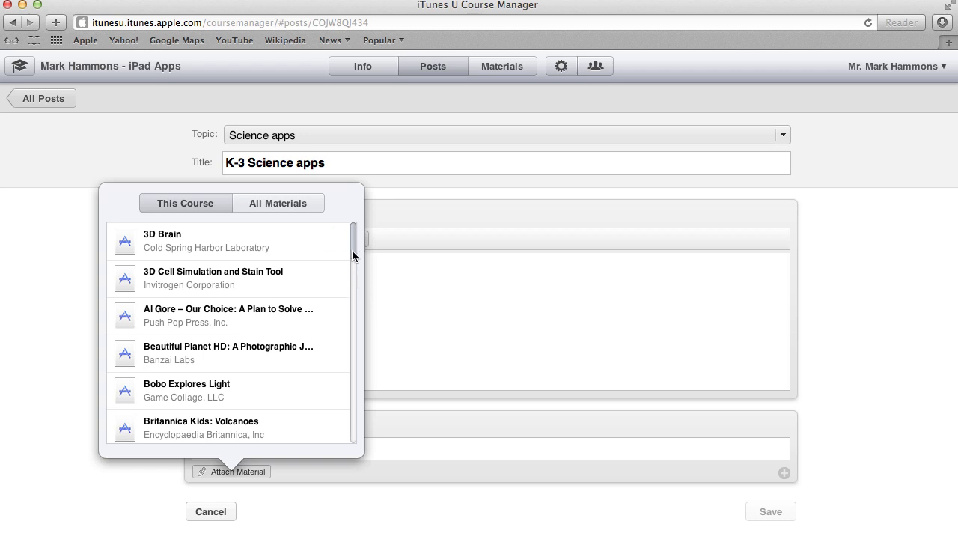
{"action": "left_click_drag", "start_coordinate": [352, 253], "coordinate": [357, 347]}
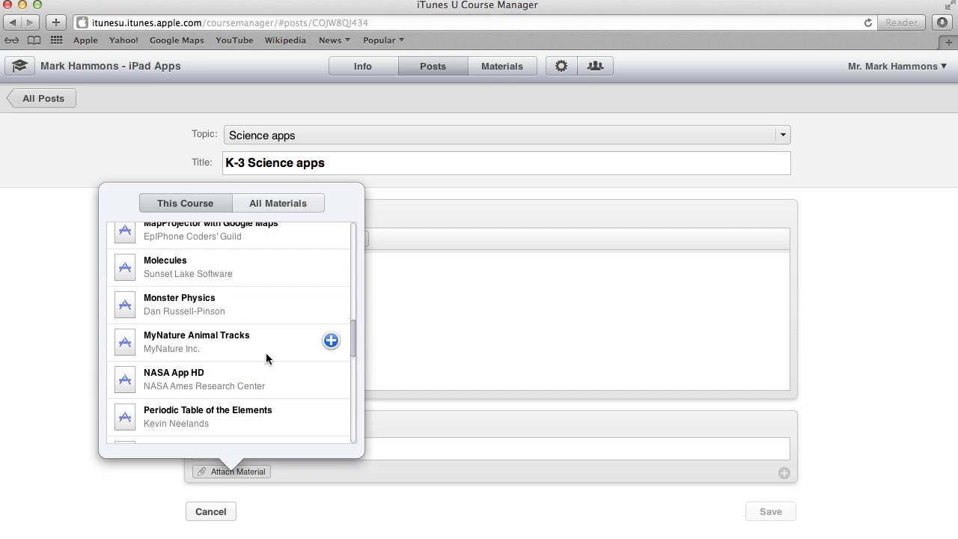
{"action": "left_click", "coordinate": [331, 341]}
{"action": "left_click", "coordinate": [283, 450]}
{"action": "type", "text": "MyNatur"}
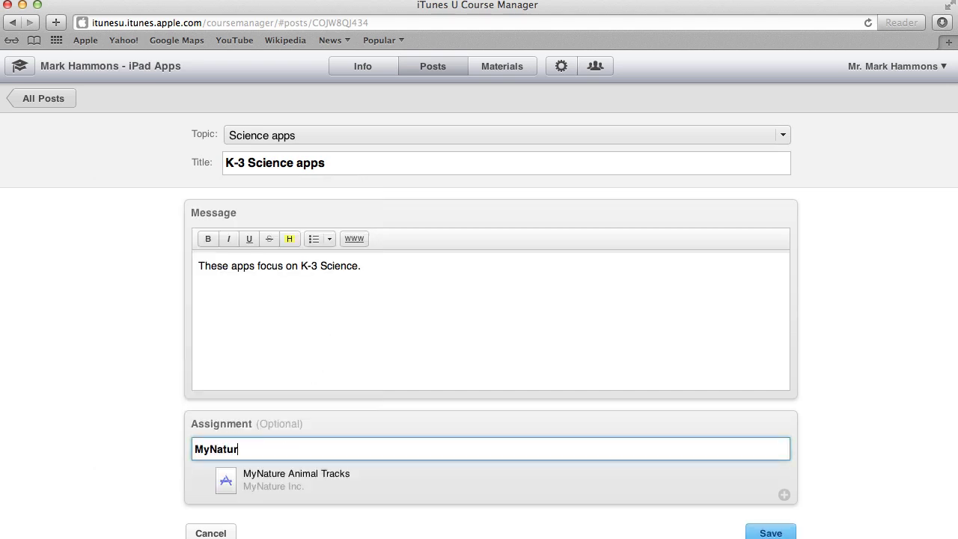
{"action": "type", "text": "e Animal Tracks"}
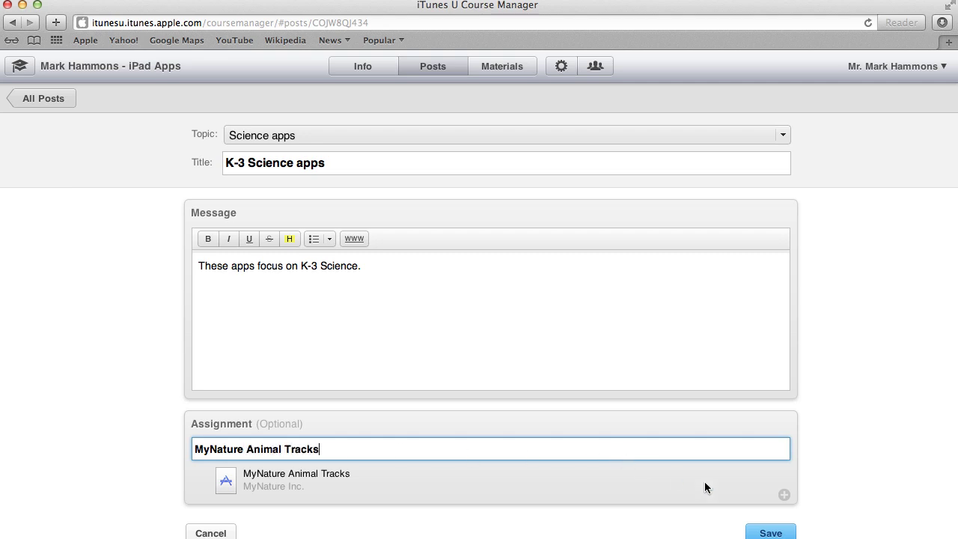
Add a second assignment with Bobo Explores Light from My Materials, described 'Bobo Explores Light'.
{"action": "left_click", "coordinate": [785, 496]}
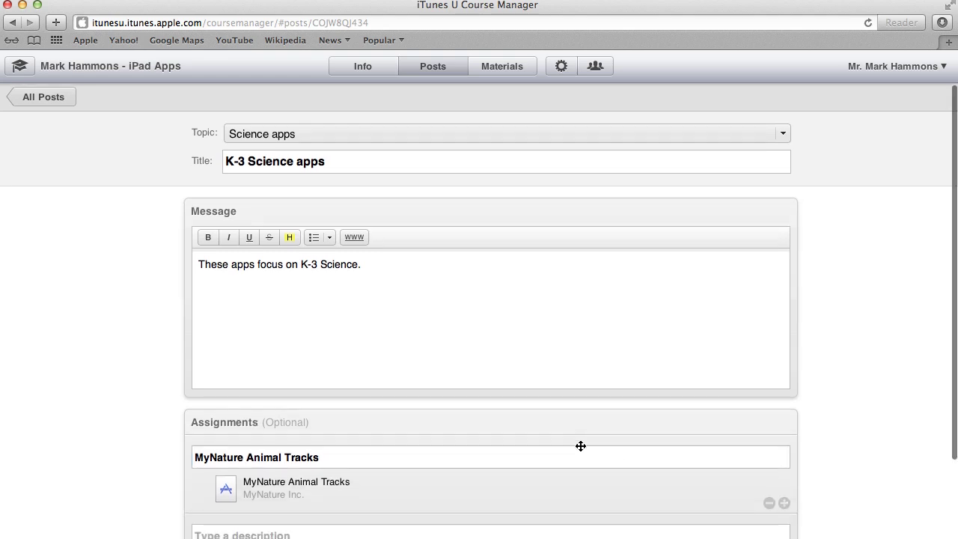
{"action": "scroll", "coordinate": [579, 419], "scroll_direction": "down", "scroll_amount": 3}
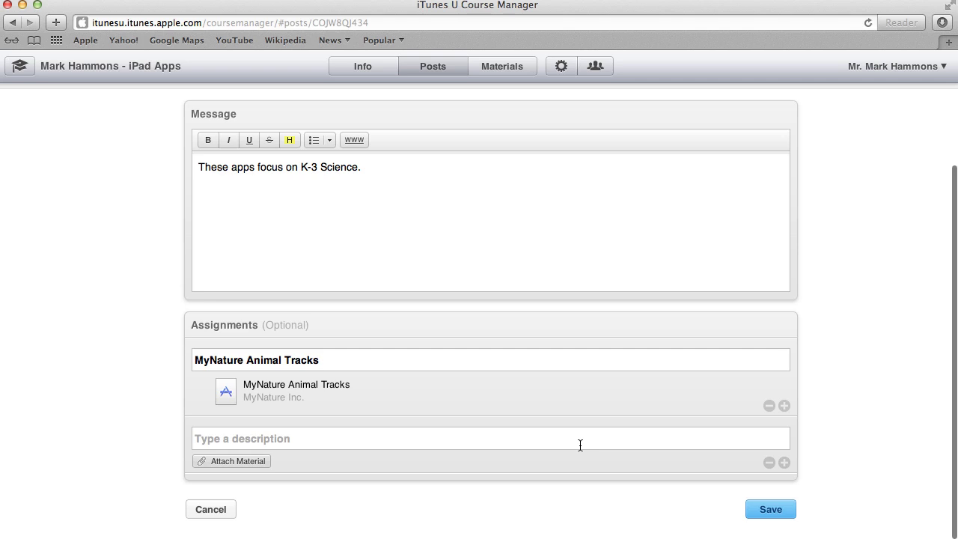
{"action": "left_click", "coordinate": [250, 459]}
{"action": "left_click", "coordinate": [253, 425]}
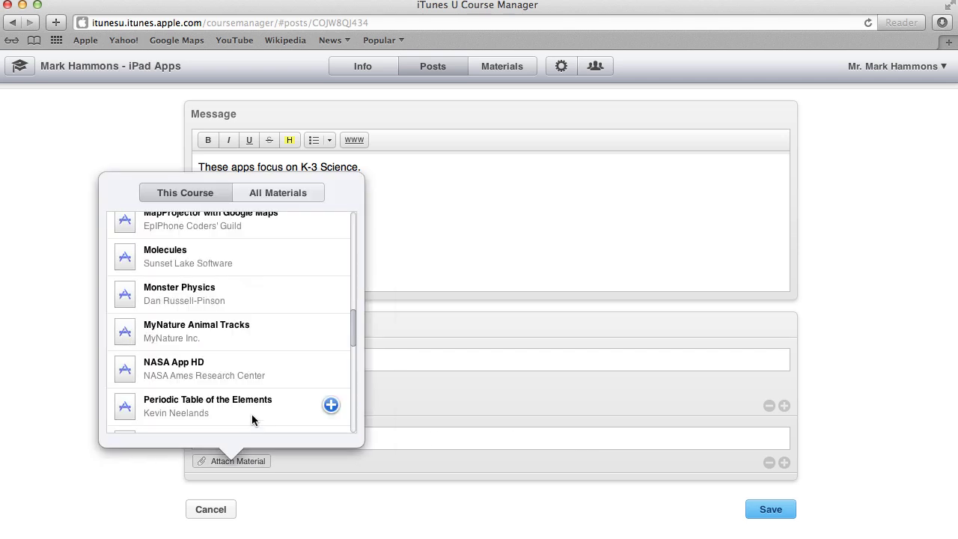
{"action": "left_click_drag", "start_coordinate": [353, 319], "coordinate": [349, 236]}
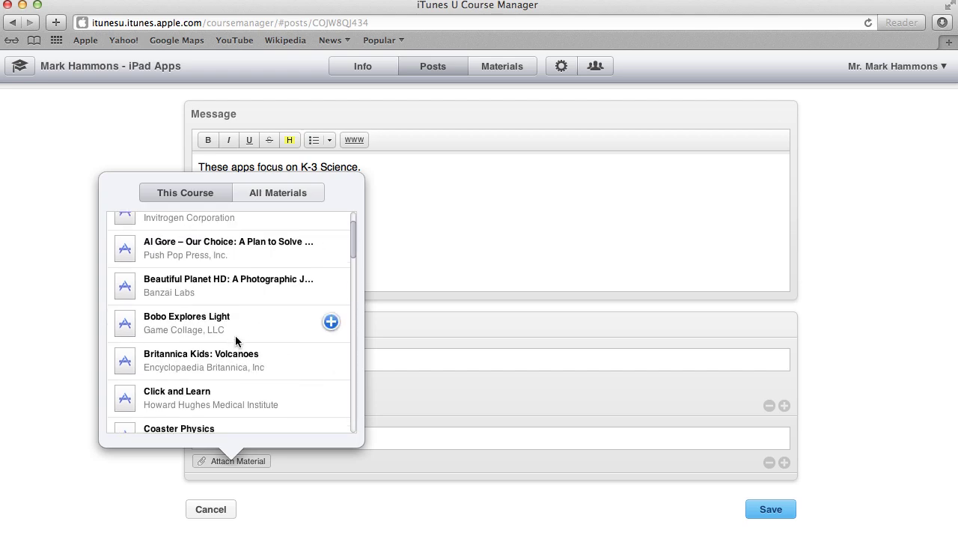
{"action": "left_click", "coordinate": [332, 322]}
{"action": "left_click", "coordinate": [262, 438]}
{"action": "type", "text": "Bobo Explore"}
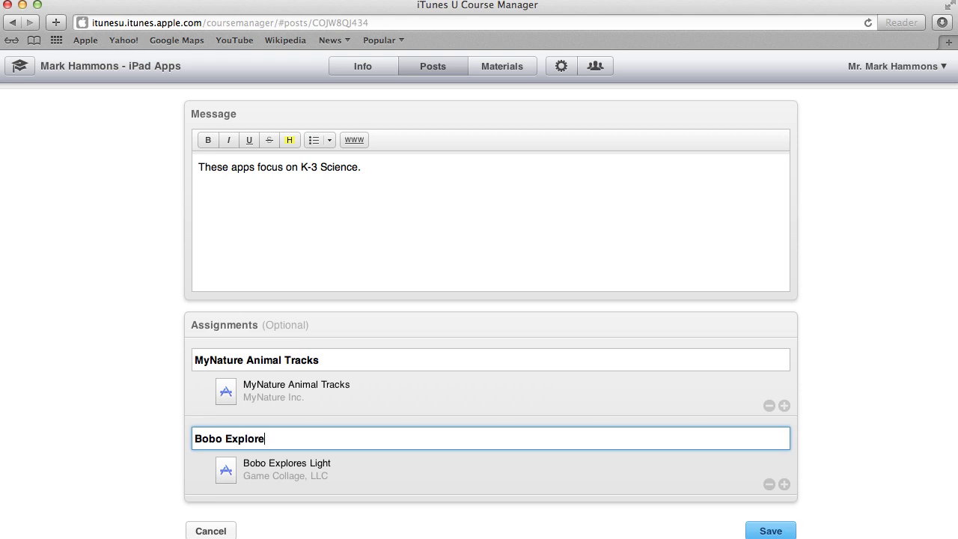
{"action": "type", "text": "s Light"}
{"action": "scroll", "coordinate": [159, 480], "scroll_direction": "down", "scroll_amount": 2}
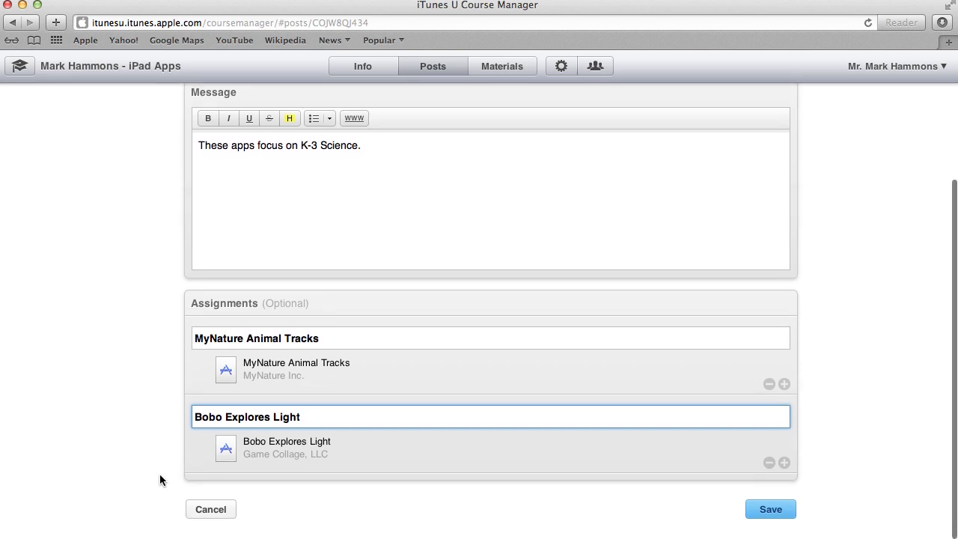
Add a third assignment attaching Monster Physics via its pasted App Store link.
{"action": "left_click", "coordinate": [784, 463]}
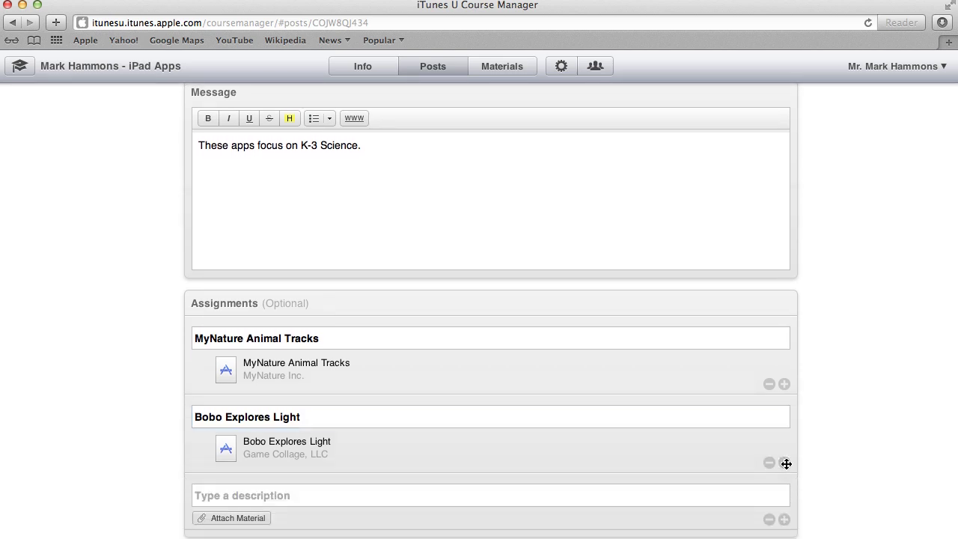
{"action": "left_click", "coordinate": [241, 519]}
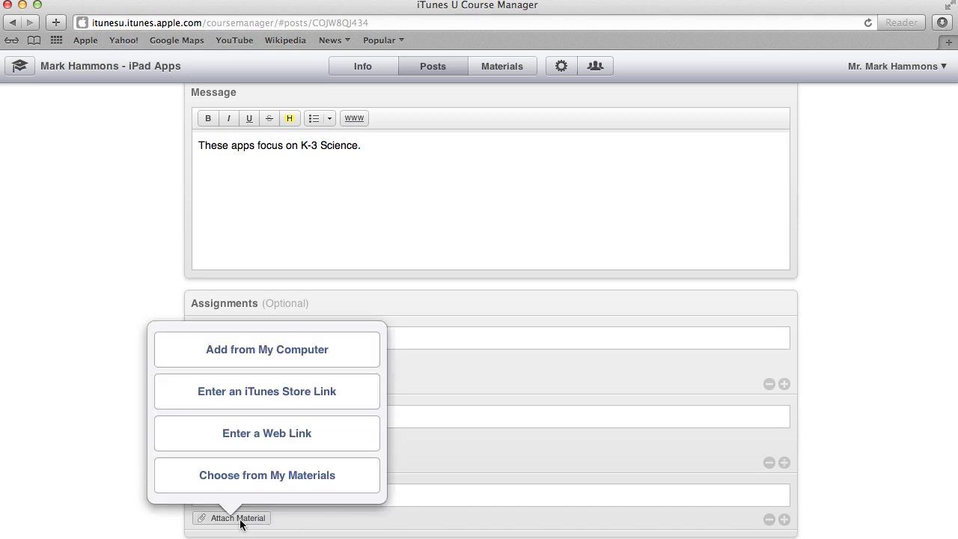
{"action": "left_click", "coordinate": [245, 399]}
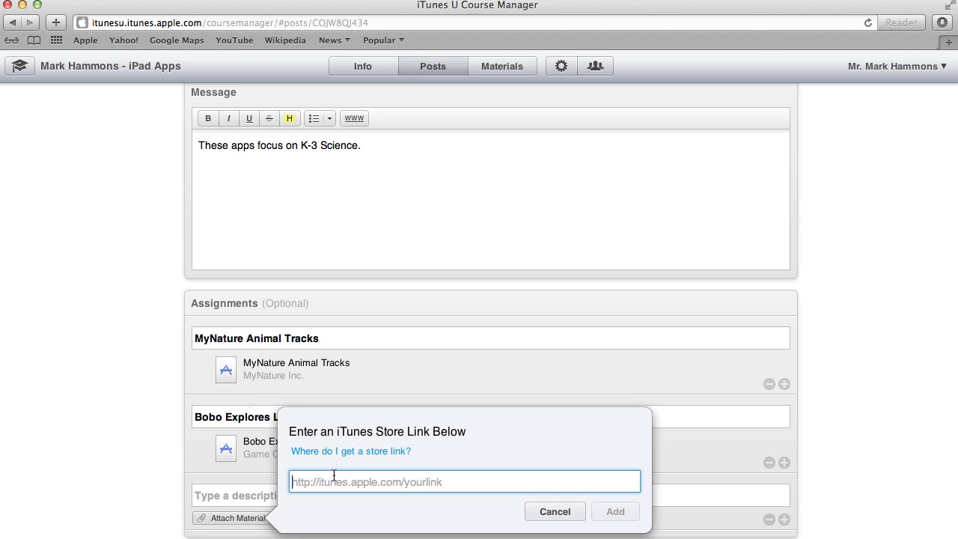
{"action": "type", "text": "https://itunes.apple.com/us/app/monster-physics/id505046678?mt=8"}
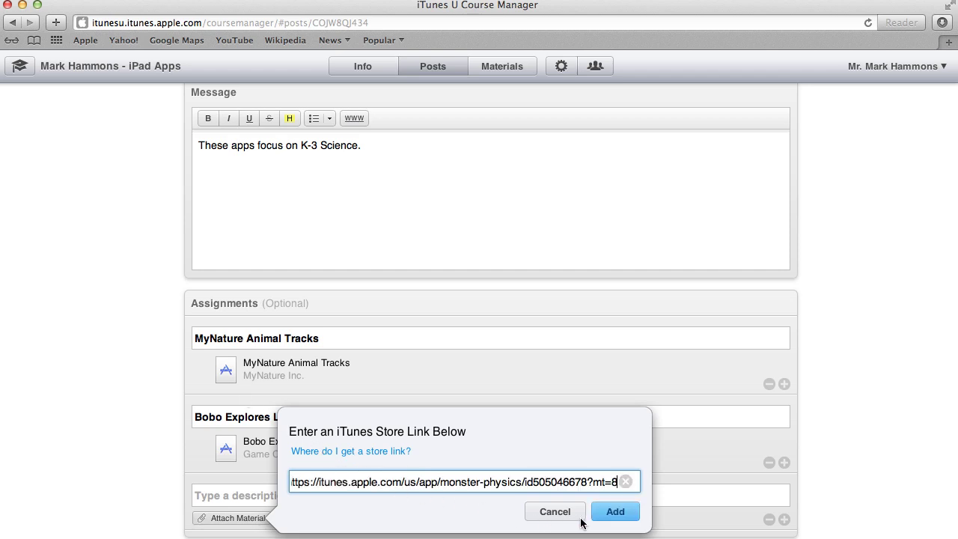
{"action": "left_click", "coordinate": [614, 517]}
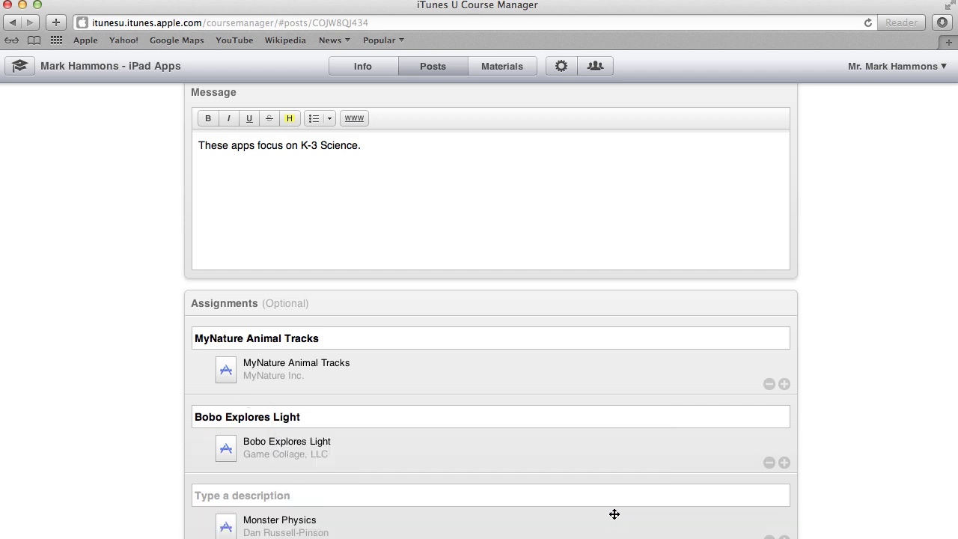
Describe the new assignment as 'Monster Physics' and save the K-3 Science apps post.
{"action": "left_click", "coordinate": [340, 491]}
{"action": "type", "text": "Mon"}
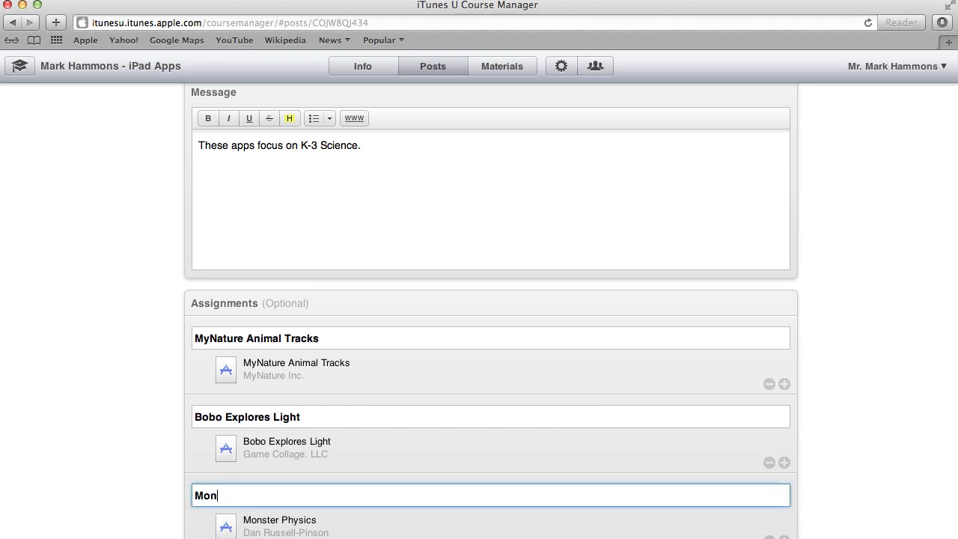
{"action": "type", "text": "sters"}
{"action": "key", "text": "BackSpace"}
{"action": "type", "text": "Physics"}
{"action": "scroll", "coordinate": [128, 477], "scroll_direction": "down", "scroll_amount": 2}
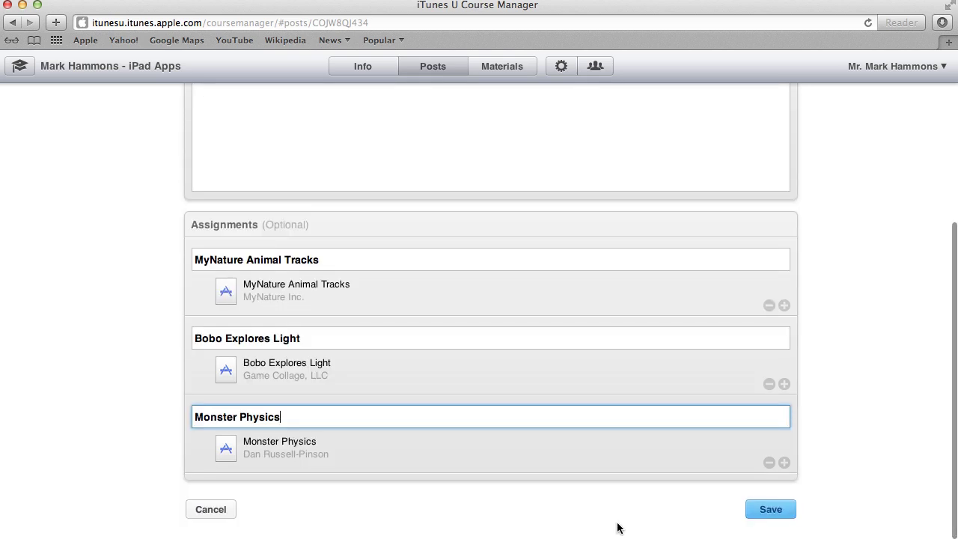
{"action": "left_click", "coordinate": [767, 515]}
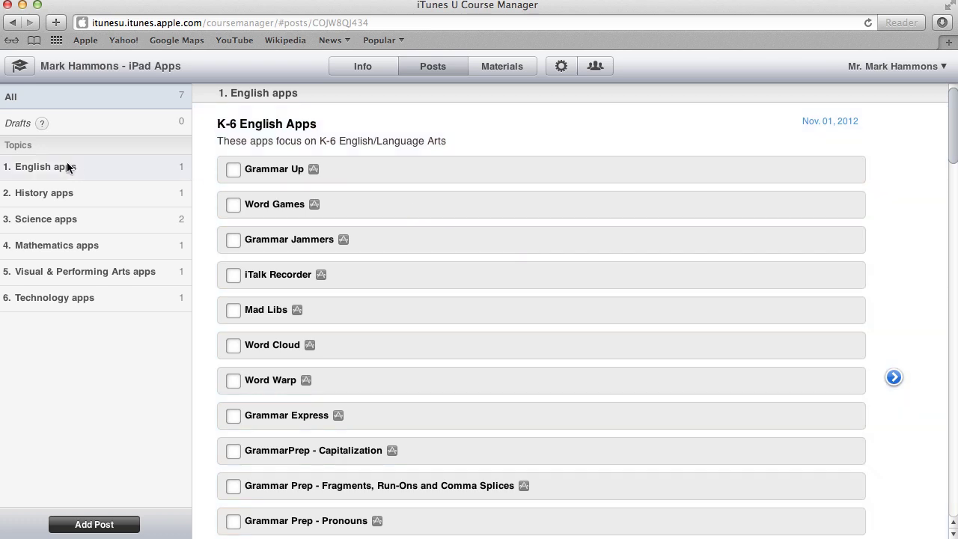
Review the English apps, Mathematics apps and Technology apps posts in turn.
{"action": "left_click", "coordinate": [64, 166]}
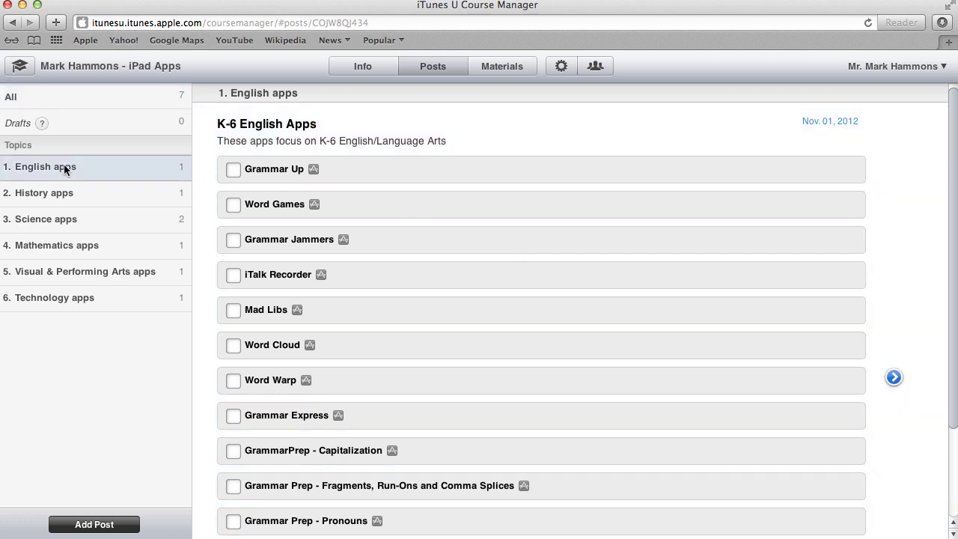
{"action": "left_click", "coordinate": [62, 245]}
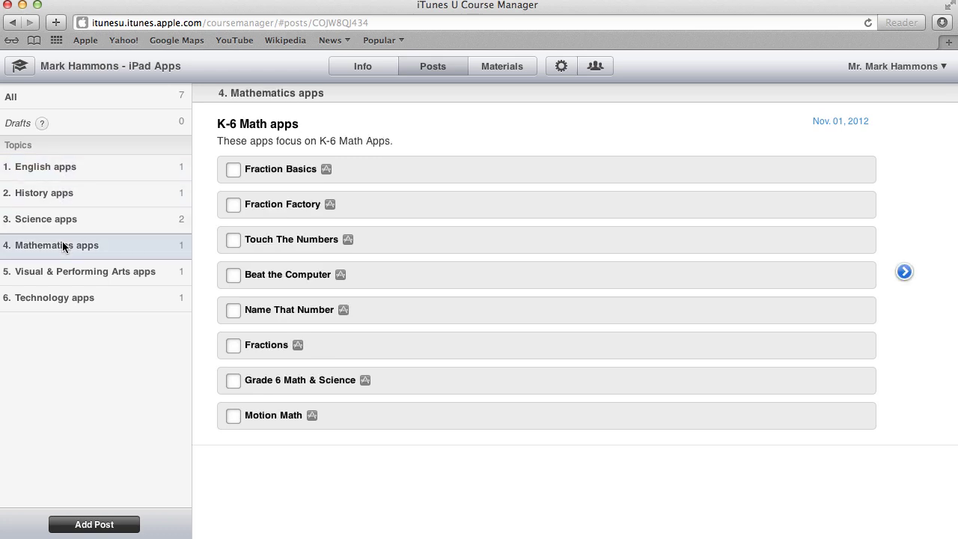
{"action": "left_click", "coordinate": [62, 299]}
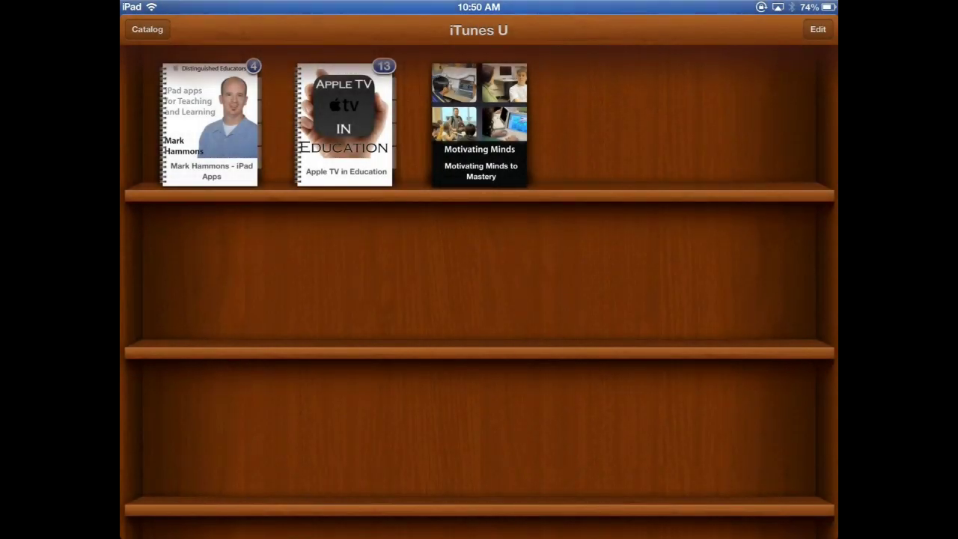
Open the iPad Apps course and expand Word Cloud and Mad Libs under English apps.
{"action": "left_click", "coordinate": [210, 124]}
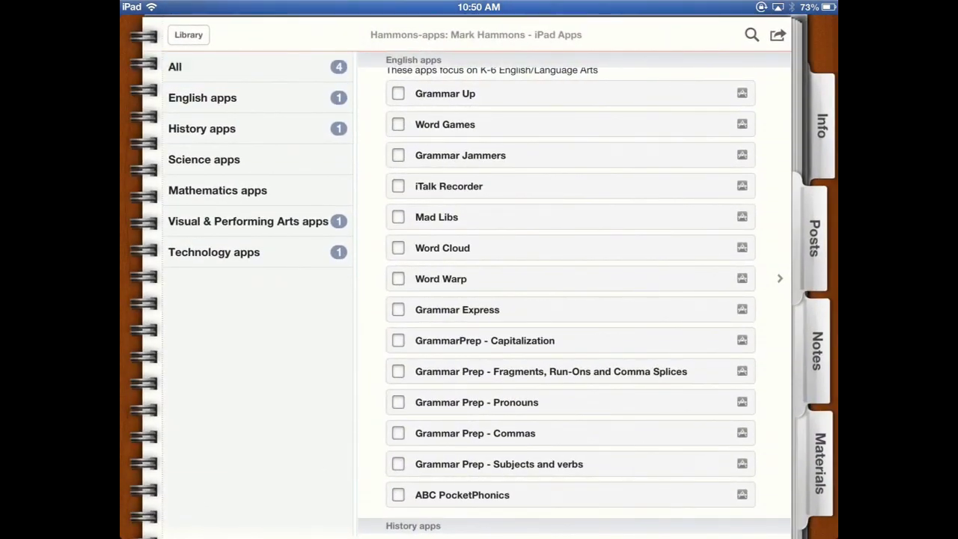
{"action": "left_click", "coordinate": [202, 97]}
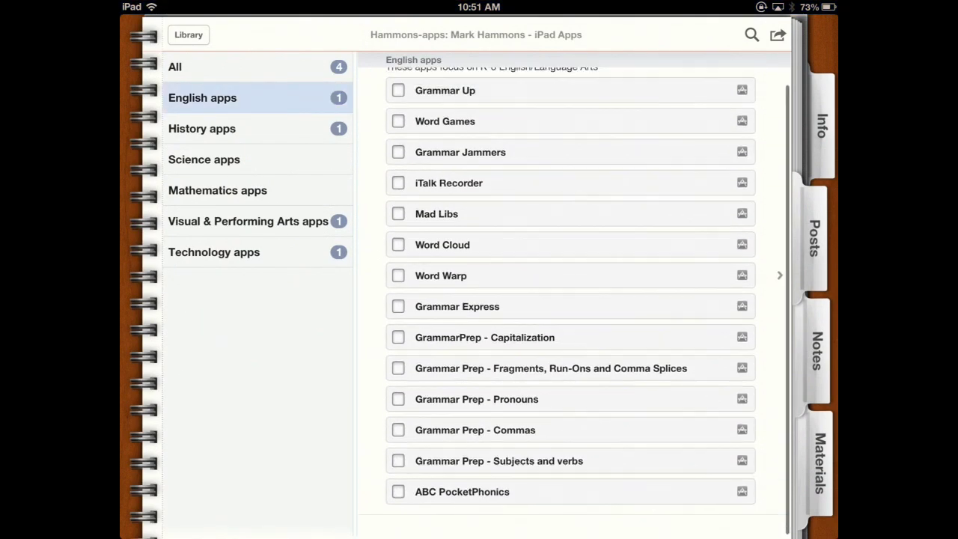
{"action": "left_click", "coordinate": [443, 265]}
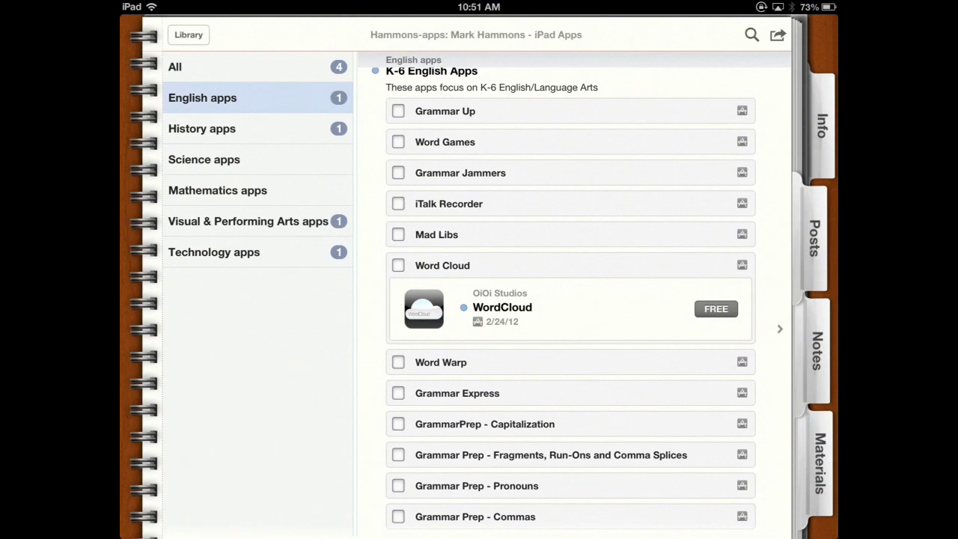
{"action": "left_click", "coordinate": [436, 234]}
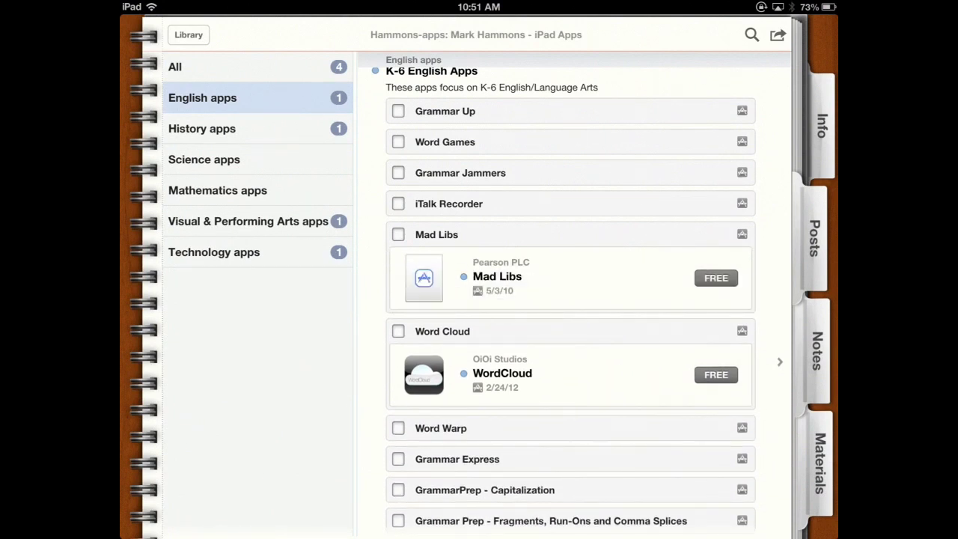
Browse the Visual & Performing Arts post, expanding Art Authority, Art Studio and Ocarina details.
{"action": "left_click", "coordinate": [248, 221]}
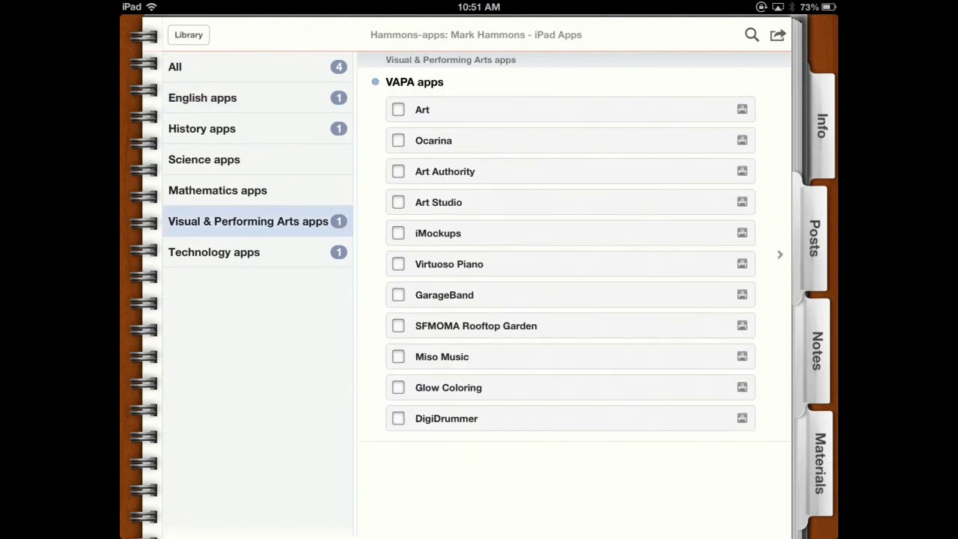
{"action": "left_click", "coordinate": [445, 171]}
{"action": "left_click", "coordinate": [438, 268]}
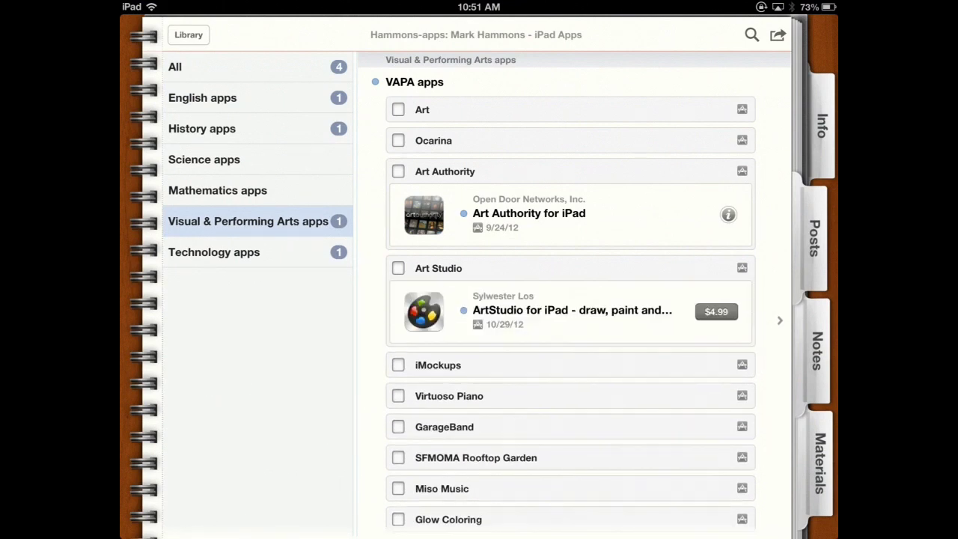
{"action": "left_click", "coordinate": [780, 321]}
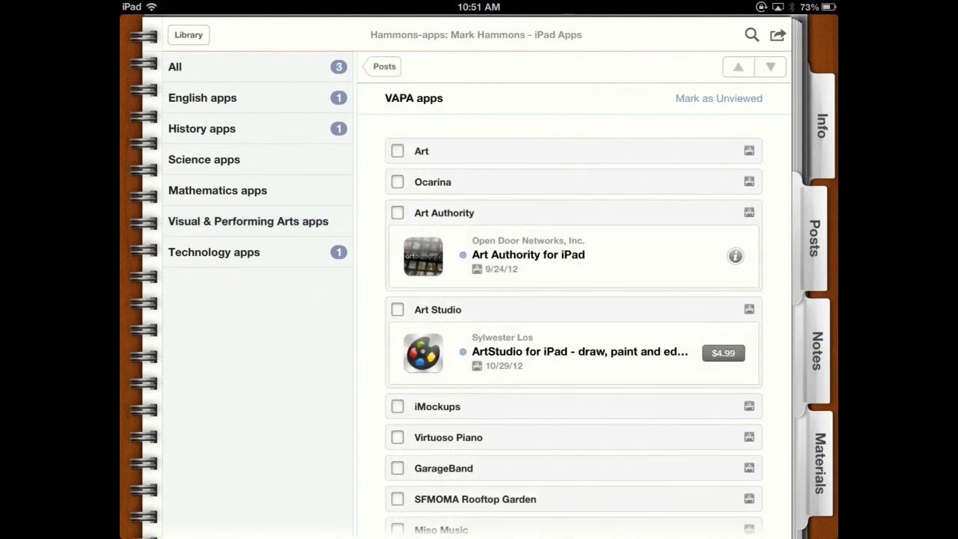
{"action": "left_click", "coordinate": [432, 182]}
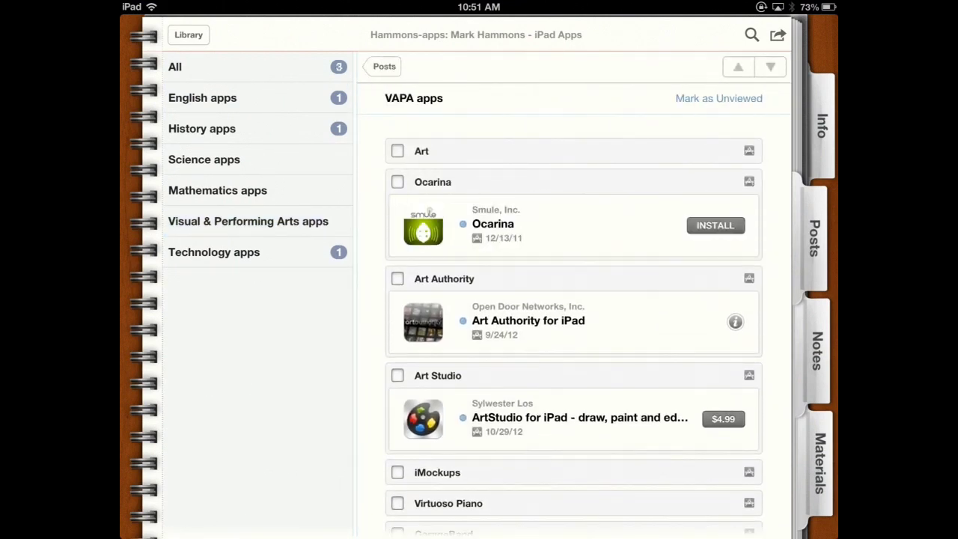
View the History apps post, then Technology apps with Splashtop Whiteboard's details expanded.
{"action": "left_click", "coordinate": [202, 129]}
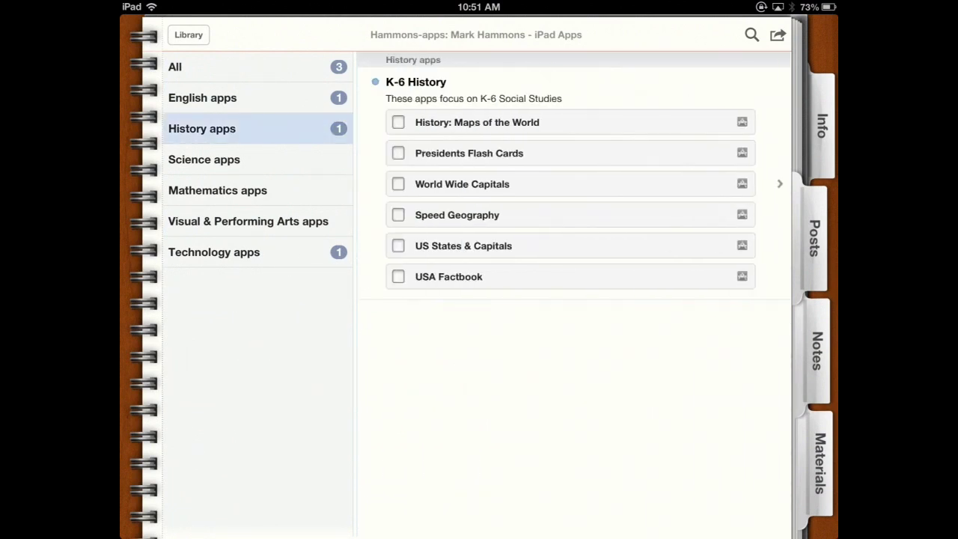
{"action": "left_click", "coordinate": [214, 253]}
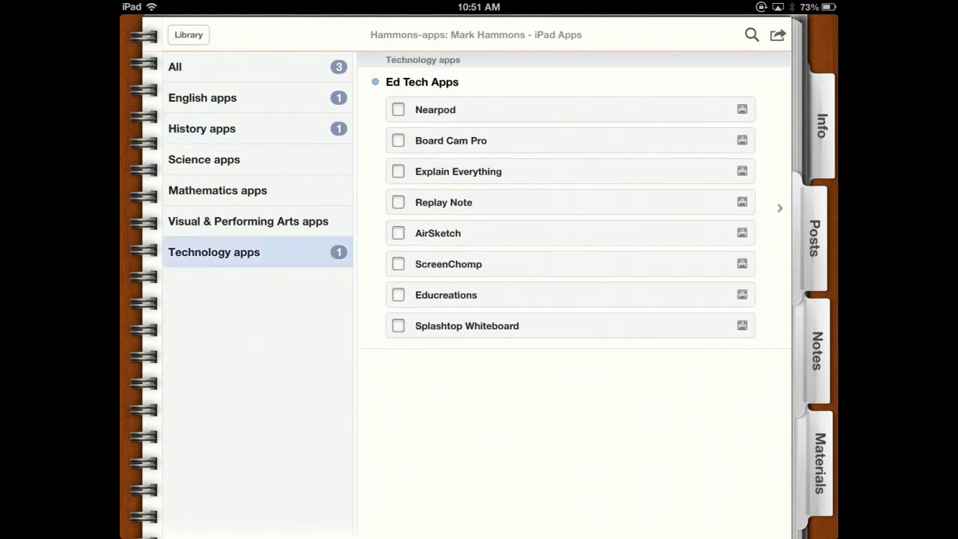
{"action": "left_click", "coordinate": [466, 326]}
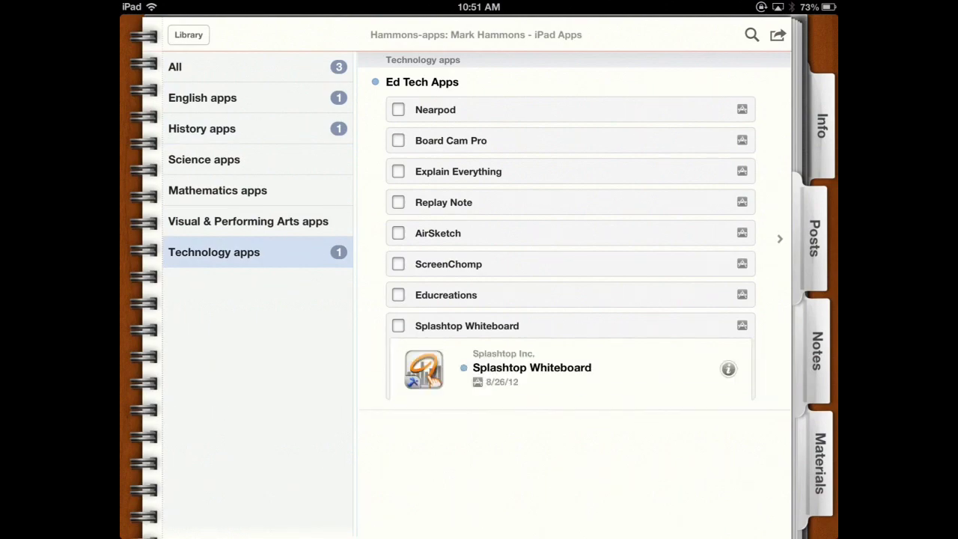